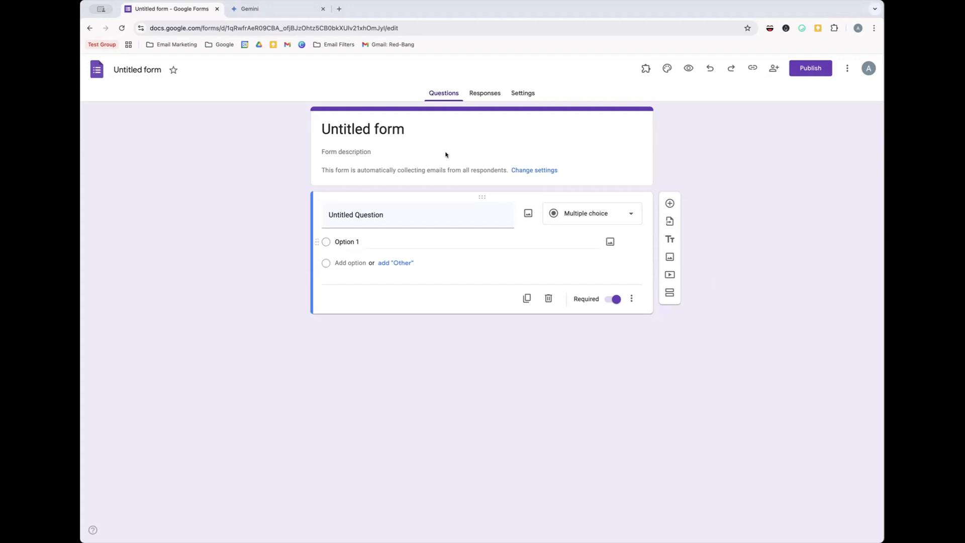
- Read through Gemini's five-question New Member Intake Survey, then go back to the untitled form
click(305, 10)
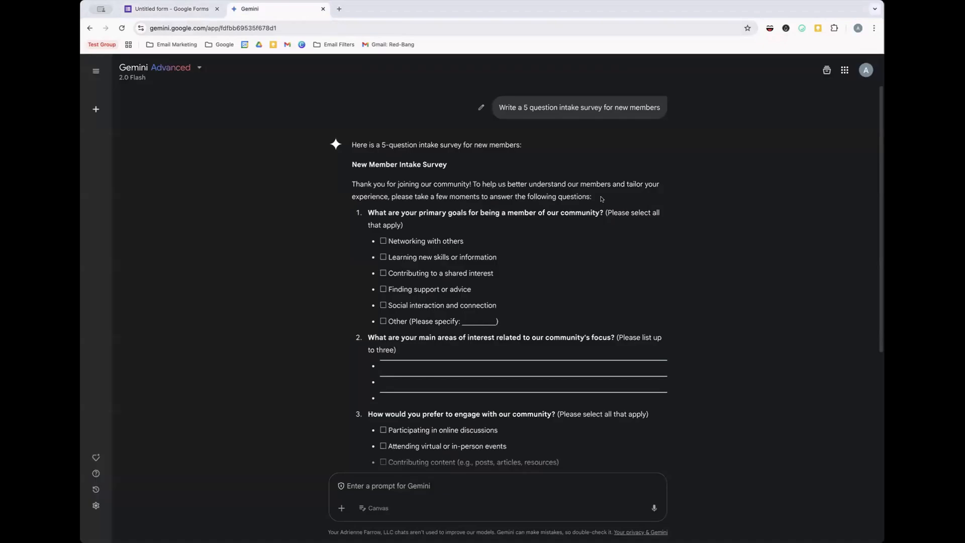
scroll(600, 199, down, 1)
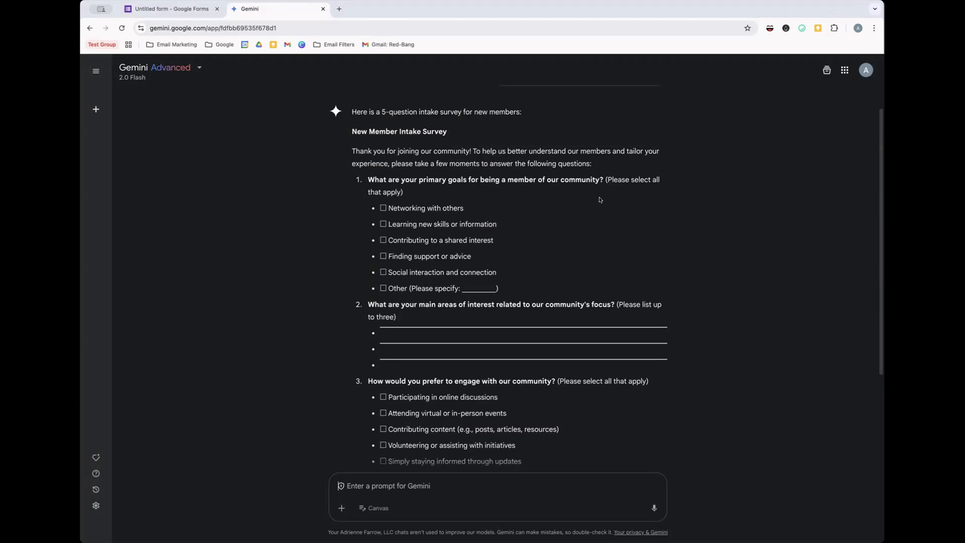
scroll(326, 112, down, 2)
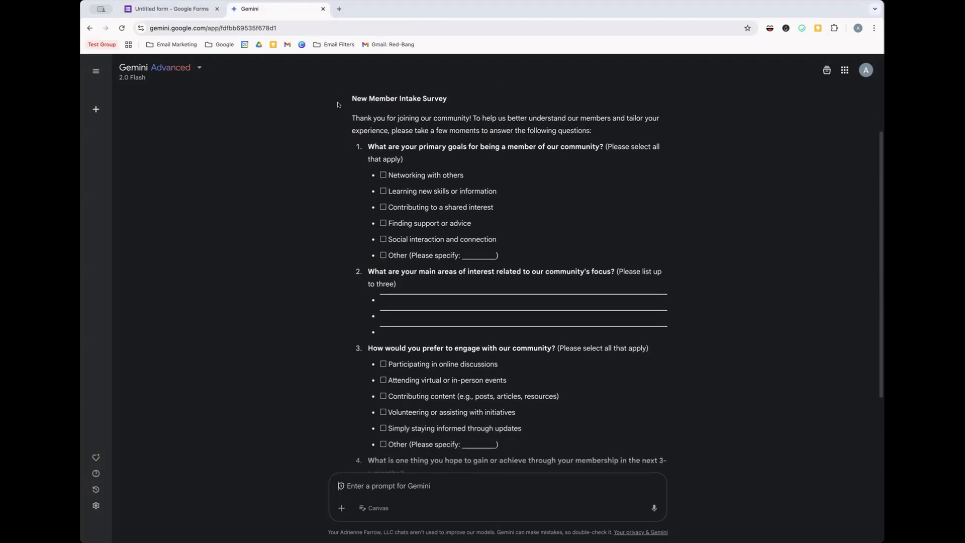
scroll(338, 104, up, 3)
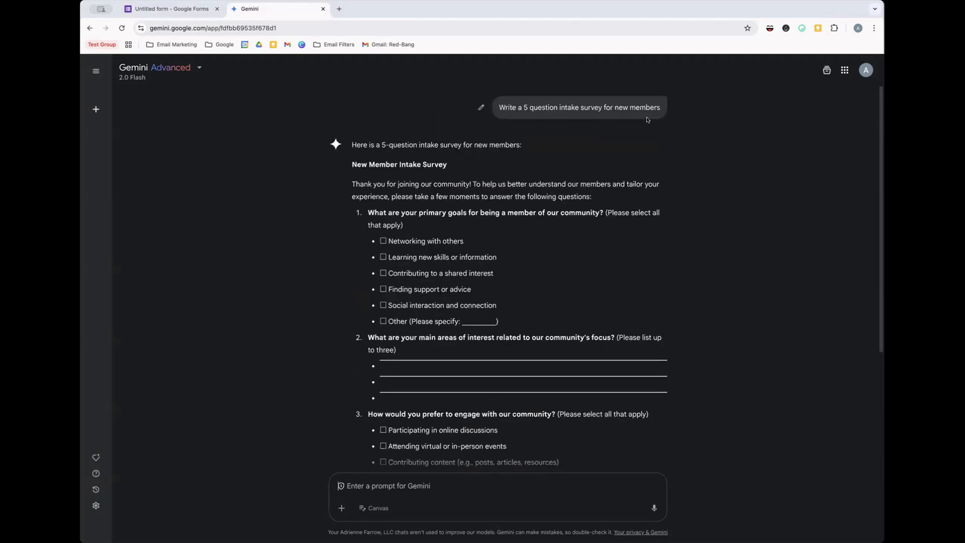
scroll(647, 120, down, 1)
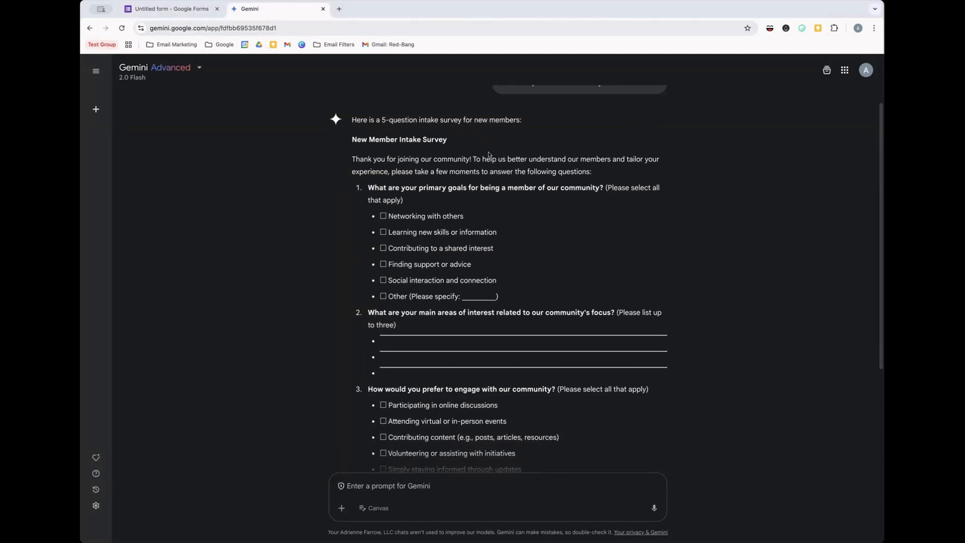
scroll(520, 164, down, 4)
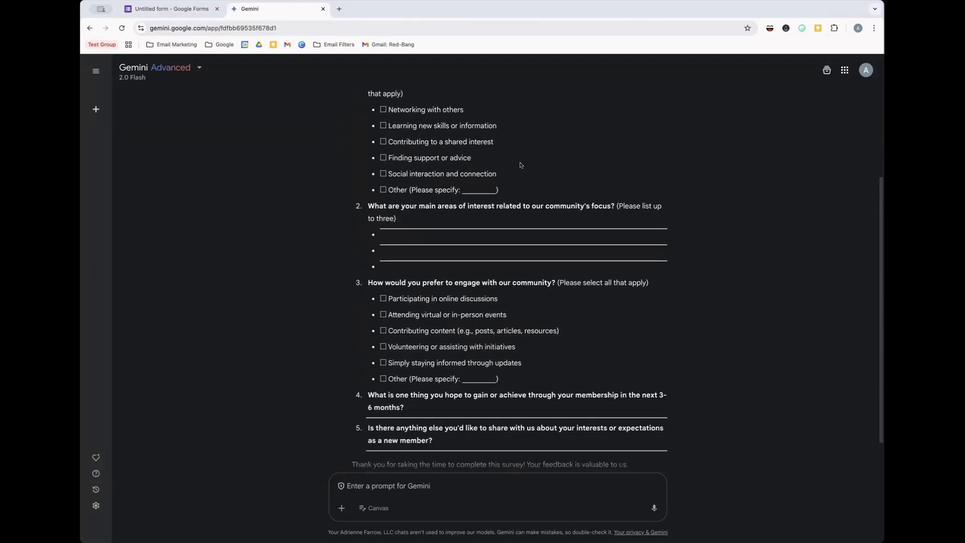
scroll(520, 165, up, 5)
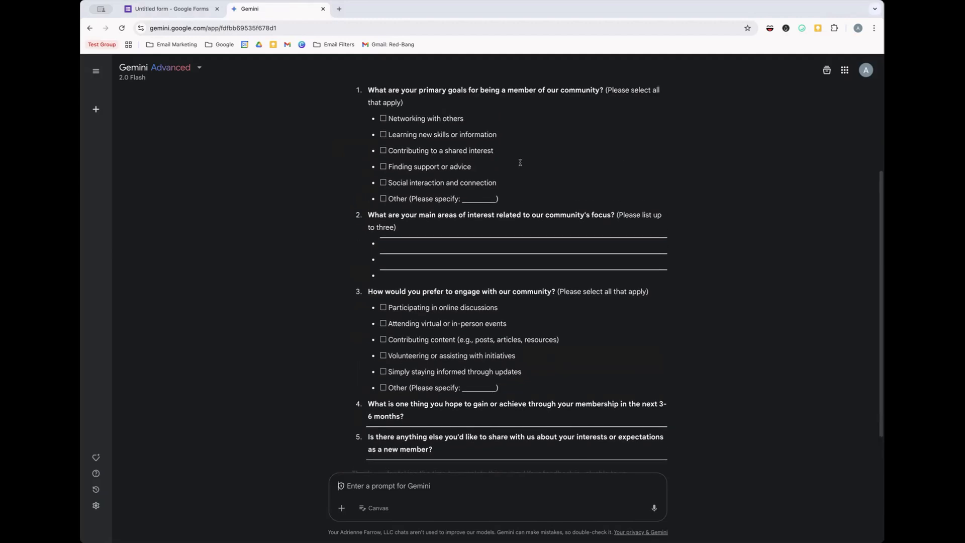
click(189, 12)
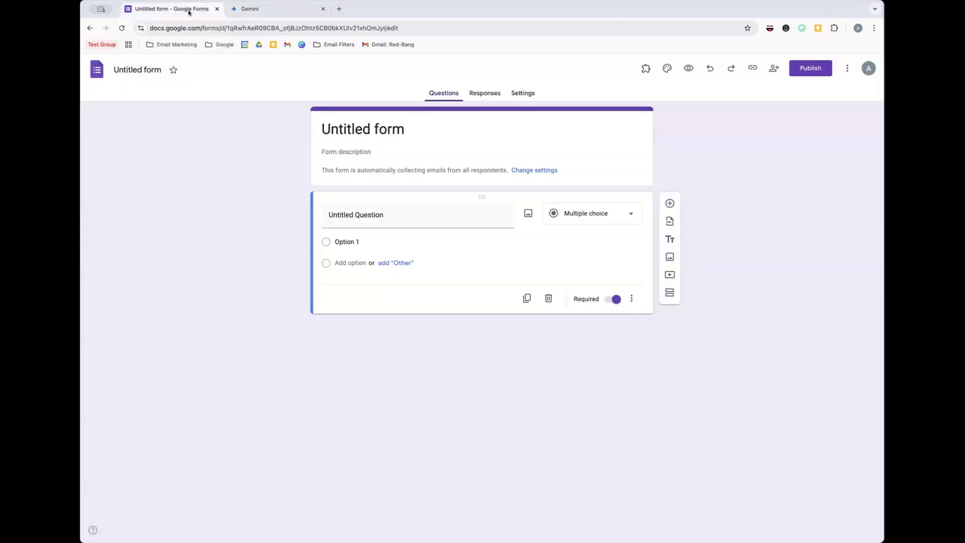
- Replace the Untitled form title with 'Intake Form For Membership'
click(388, 129)
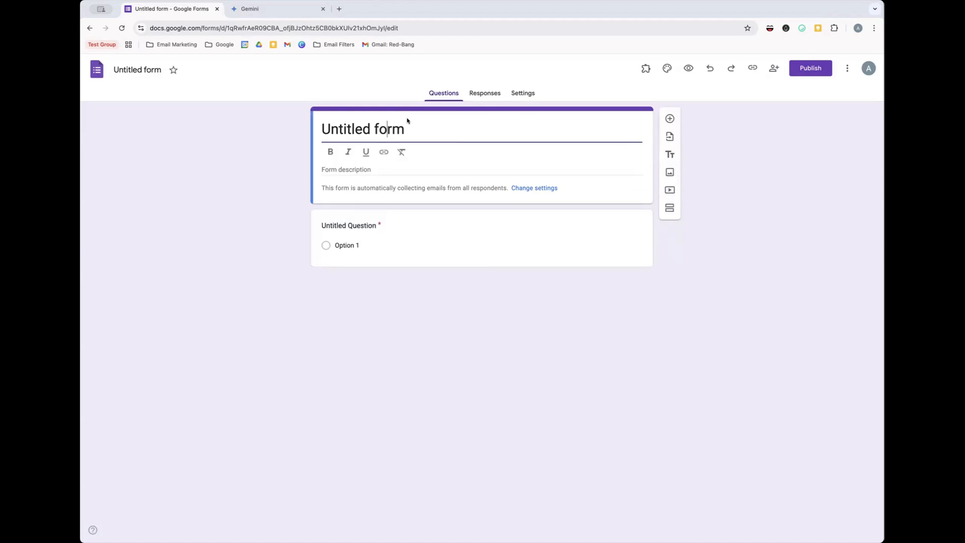
drag(408, 125, 289, 128)
text(Intake Form For Mem)
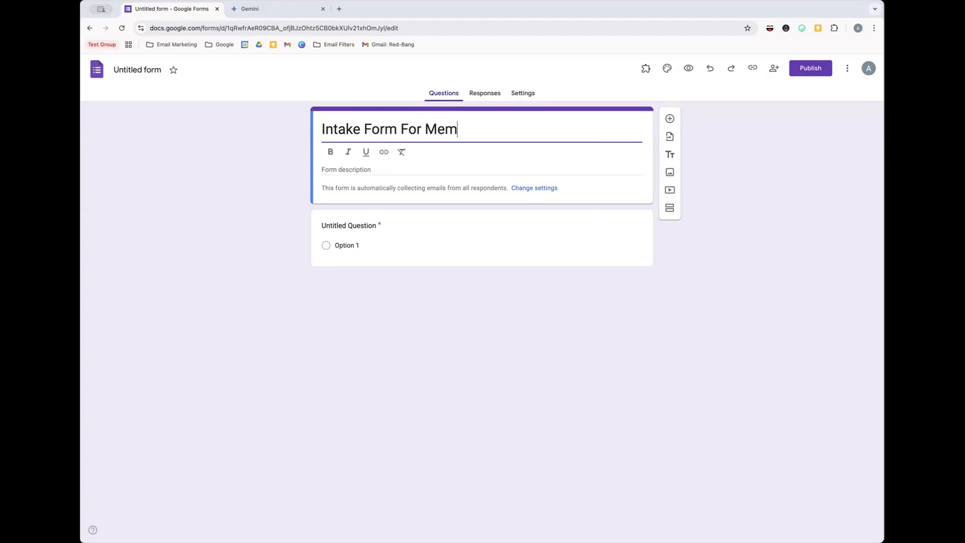
text(bership)
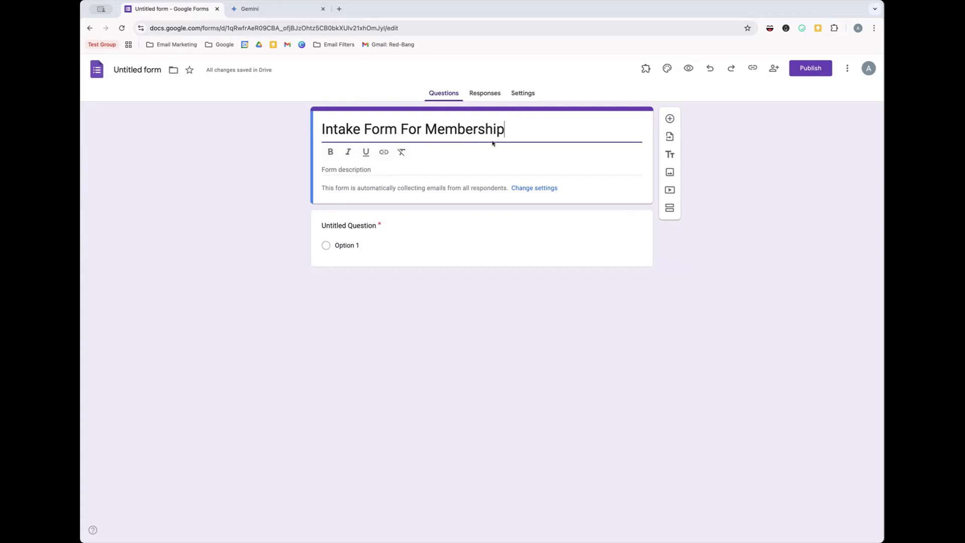
click(370, 125)
- Name the file 'Intake Form For Membership' and bring up the Move-to-folder dialog
click(138, 70)
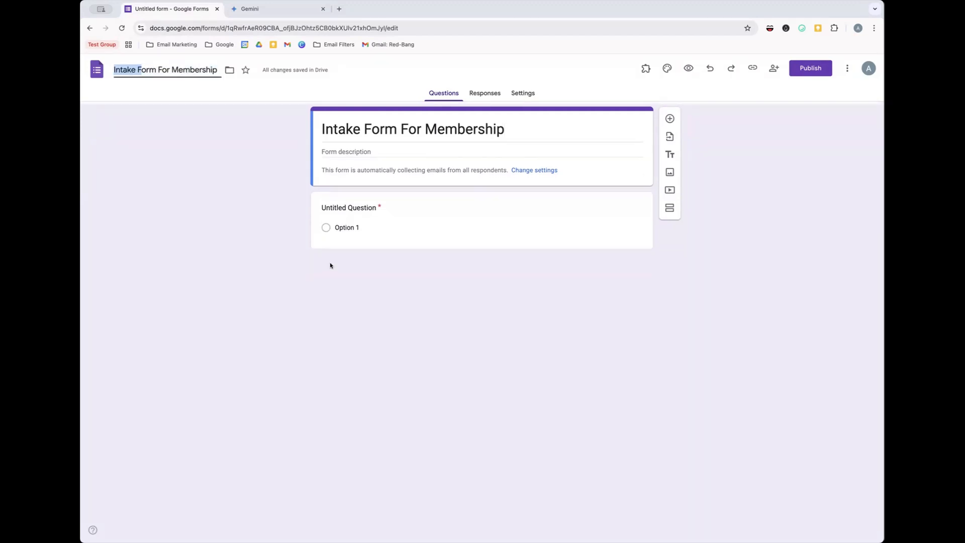
click(172, 182)
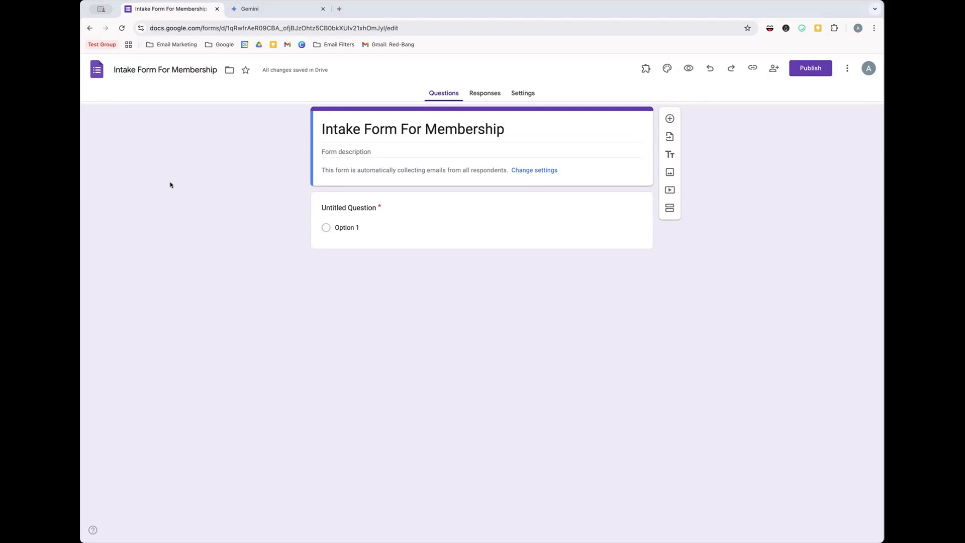
click(228, 71)
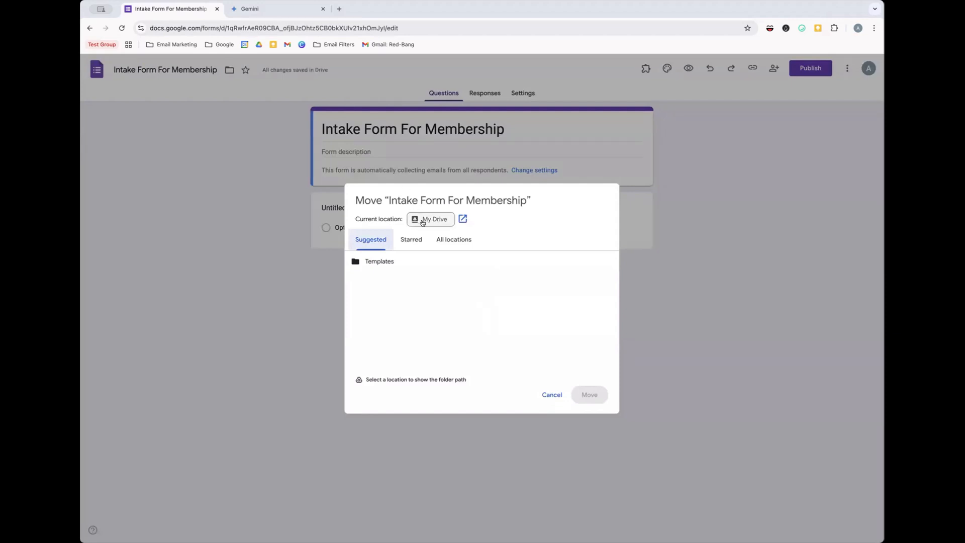
- Browse All locations and My Drive folders, then cancel, keeping the form in My Drive
click(446, 240)
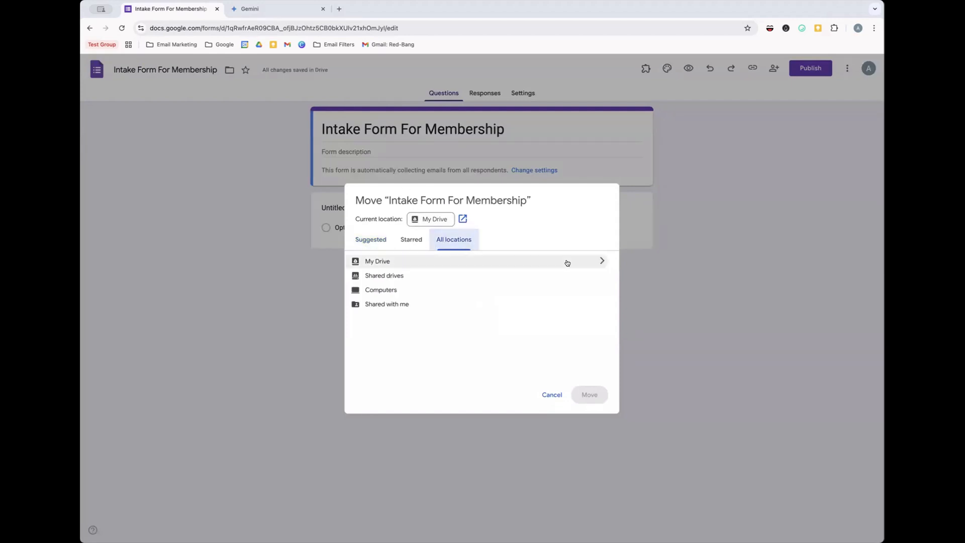
click(600, 261)
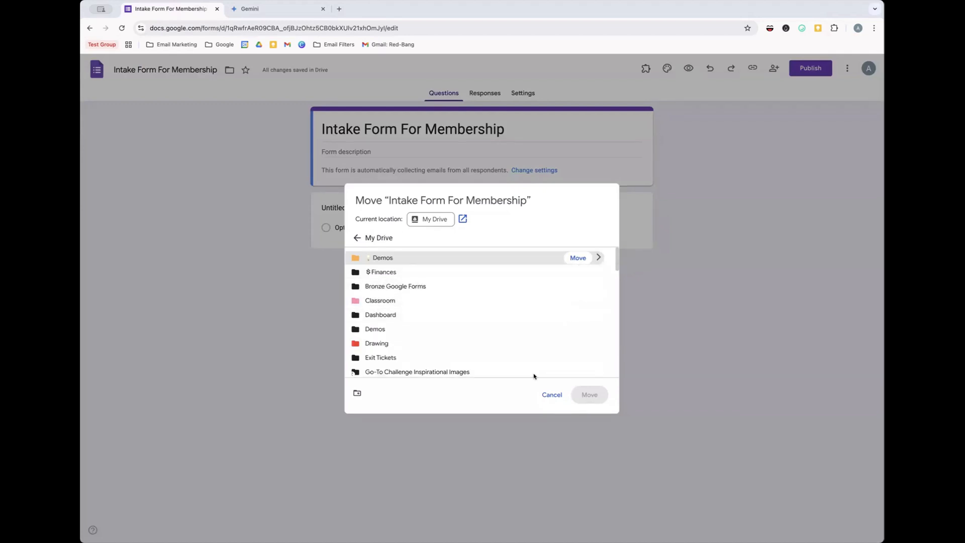
click(355, 239)
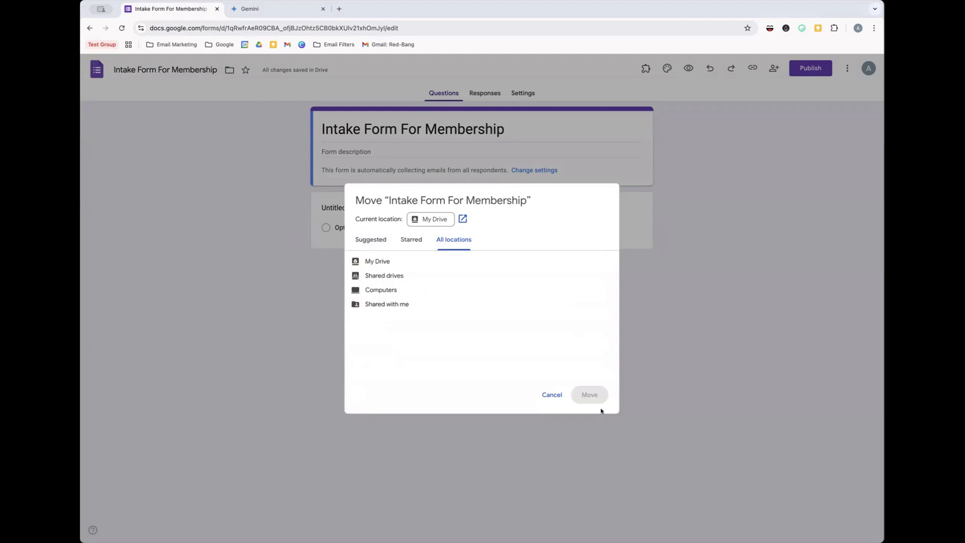
click(416, 262)
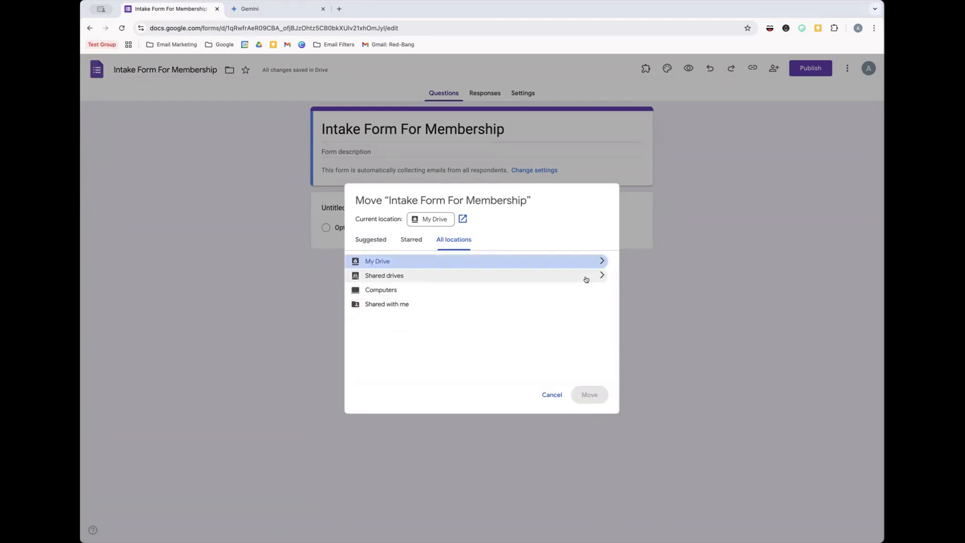
click(551, 395)
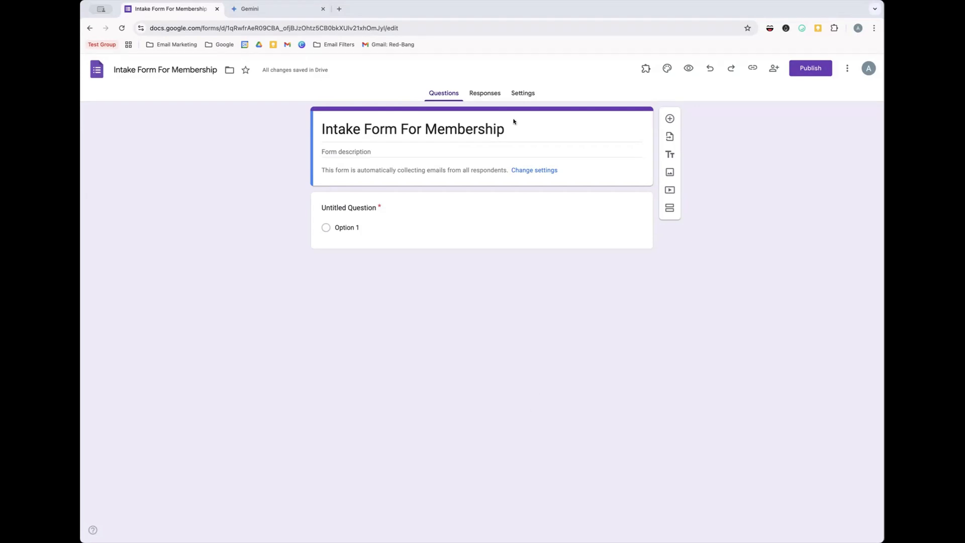
- In Settings under Responses, set Collect email addresses to Responder input
click(522, 96)
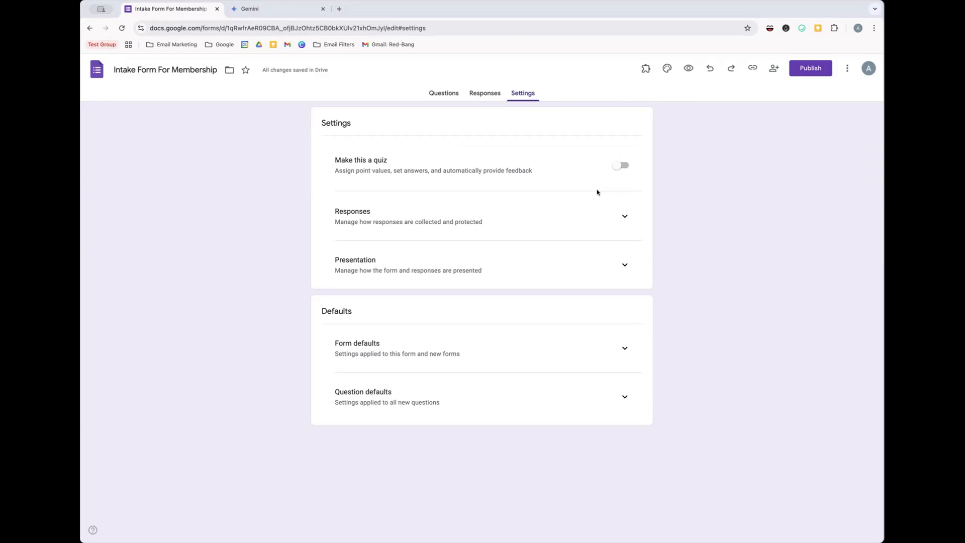
click(623, 221)
scroll(410, 221, down, 2)
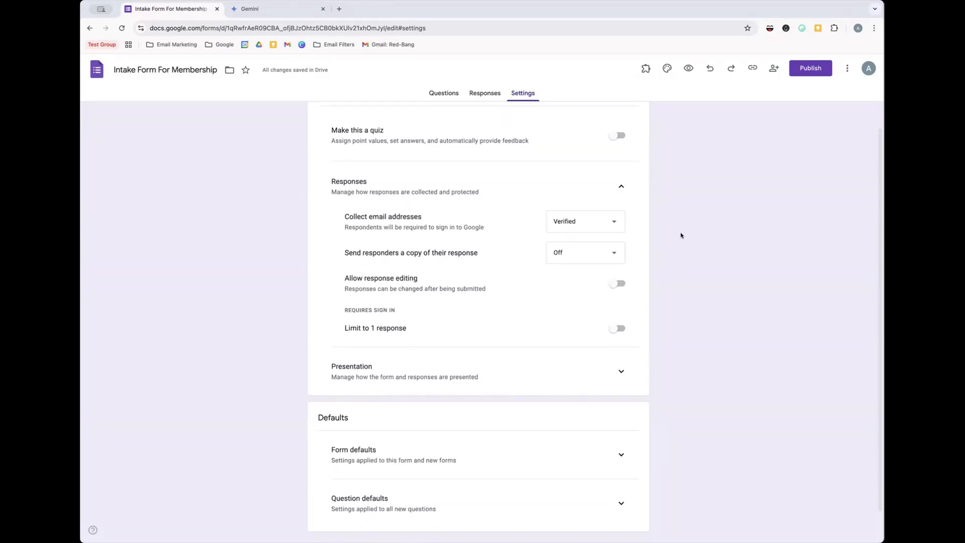
click(612, 220)
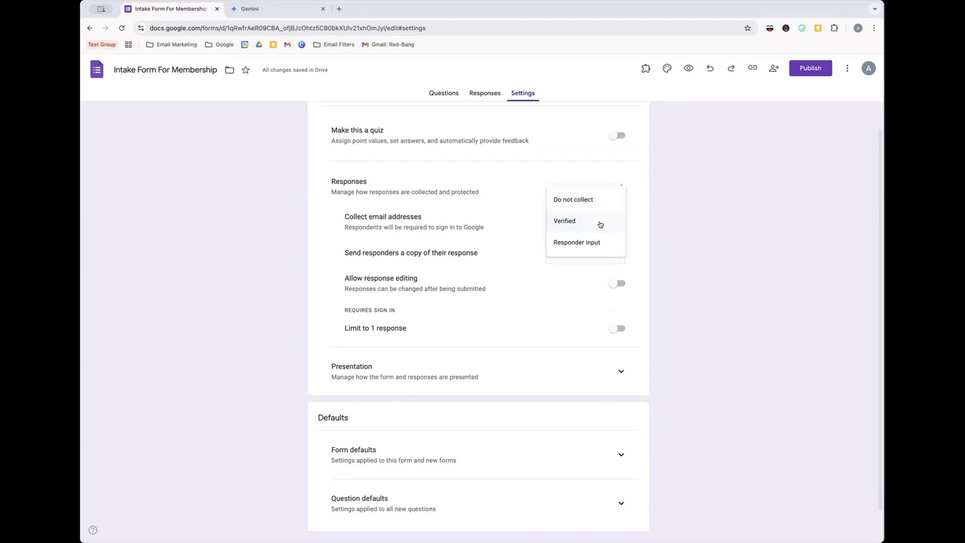
click(600, 250)
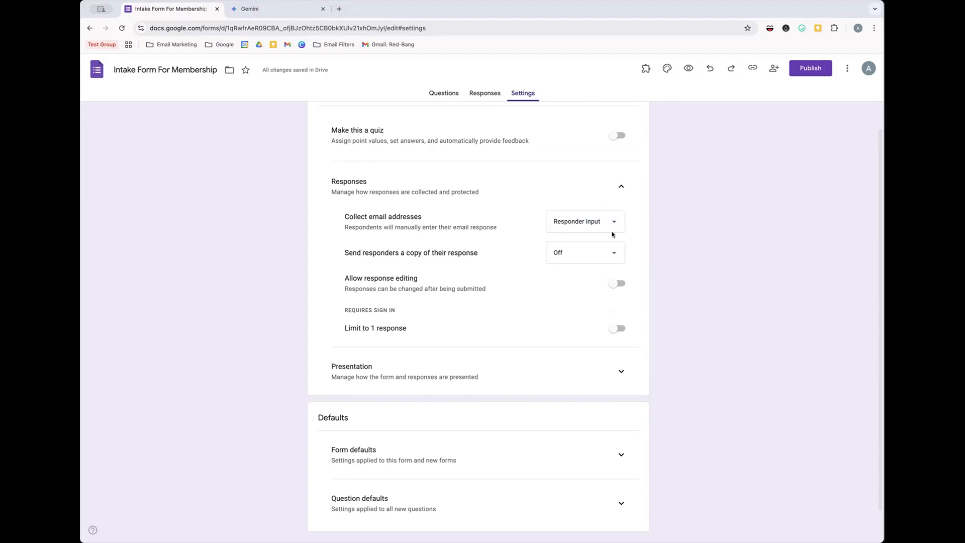
click(567, 229)
click(630, 228)
- Set 'Send responders a copy of their response' to Always, leaving 'Limit to 1 response' off
click(573, 253)
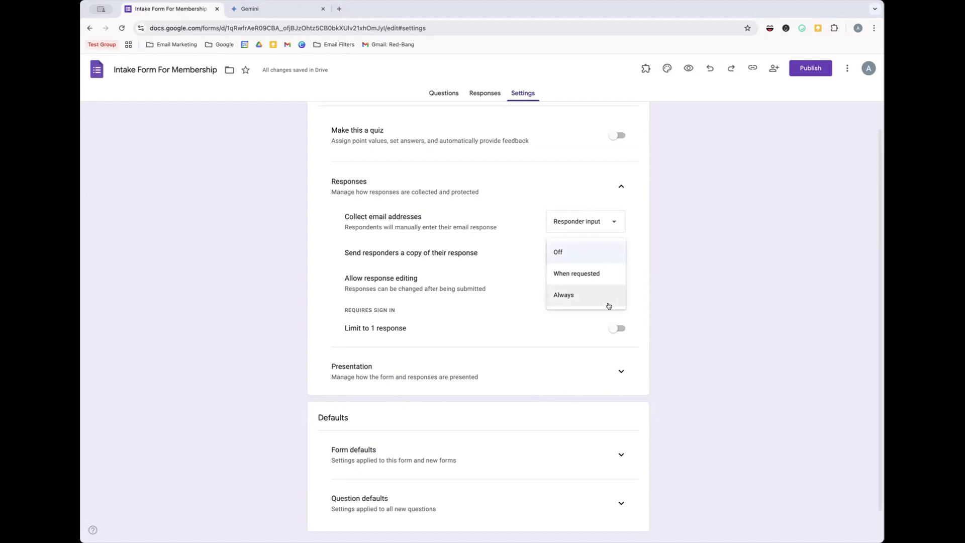
click(608, 299)
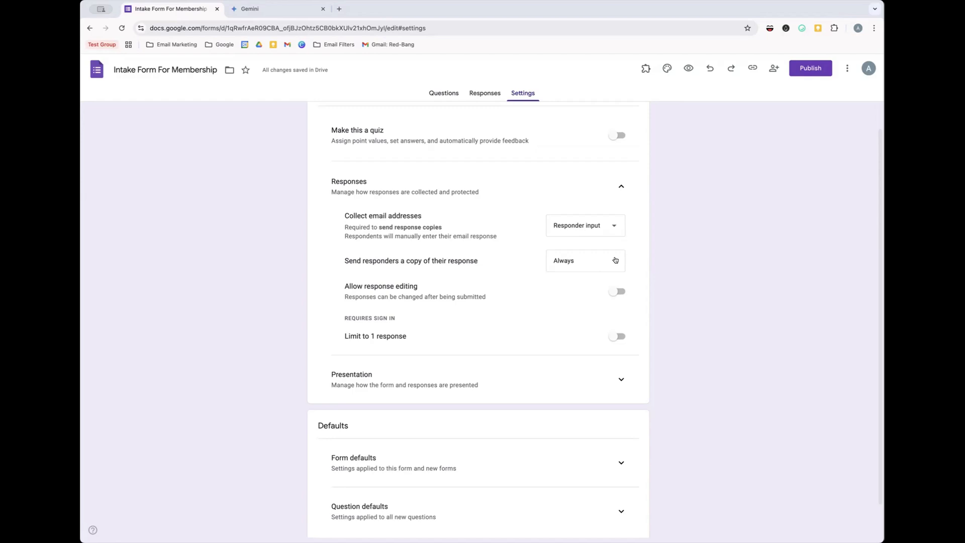
click(589, 259)
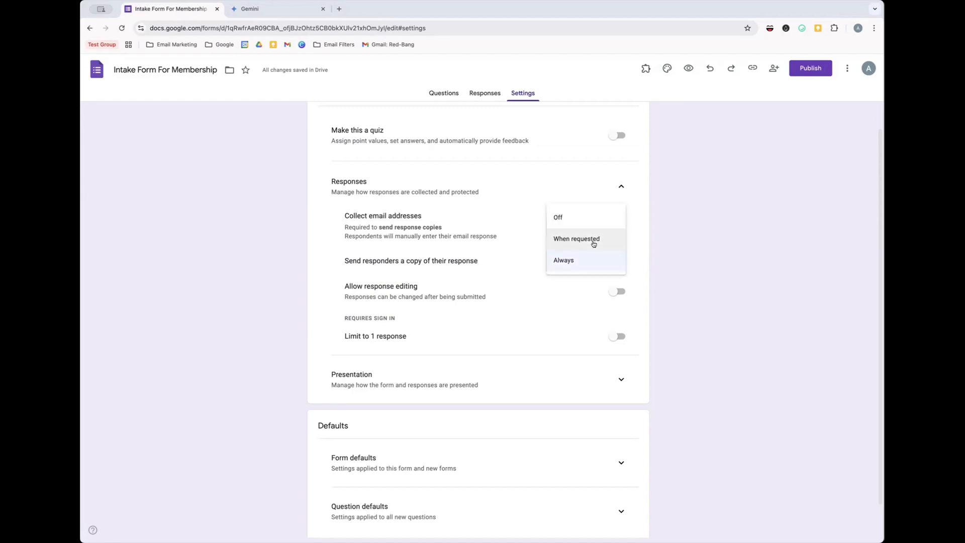
click(647, 270)
scroll(617, 291, down, 1)
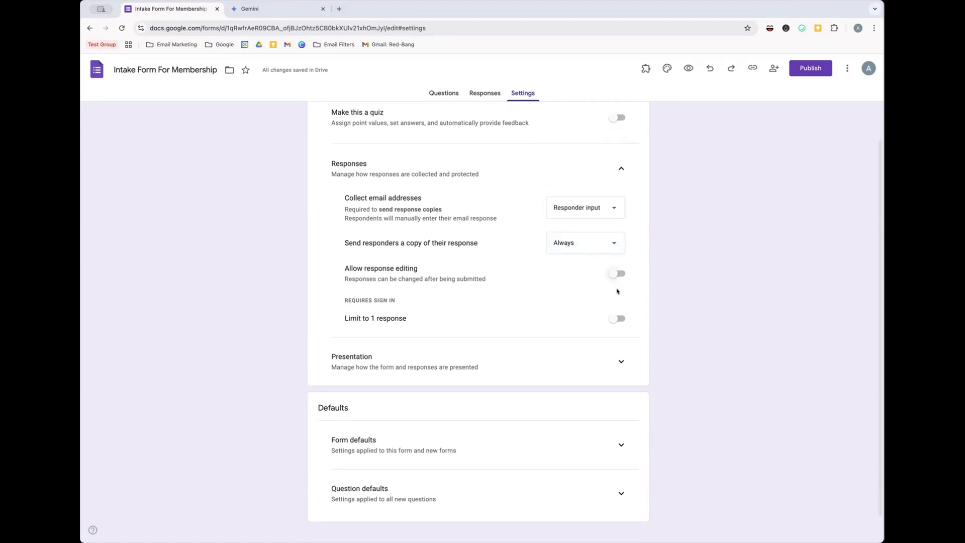
scroll(617, 291, down, 1)
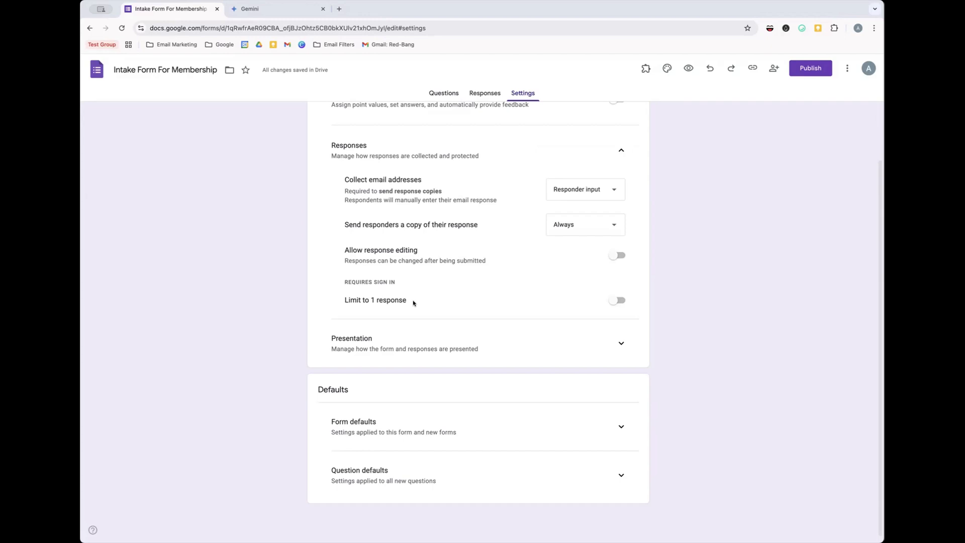
click(617, 301)
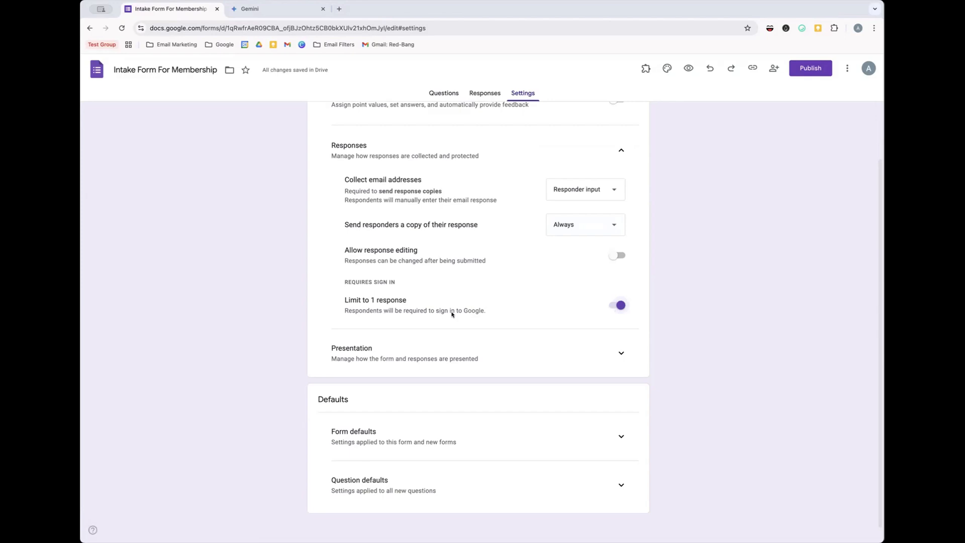
click(617, 305)
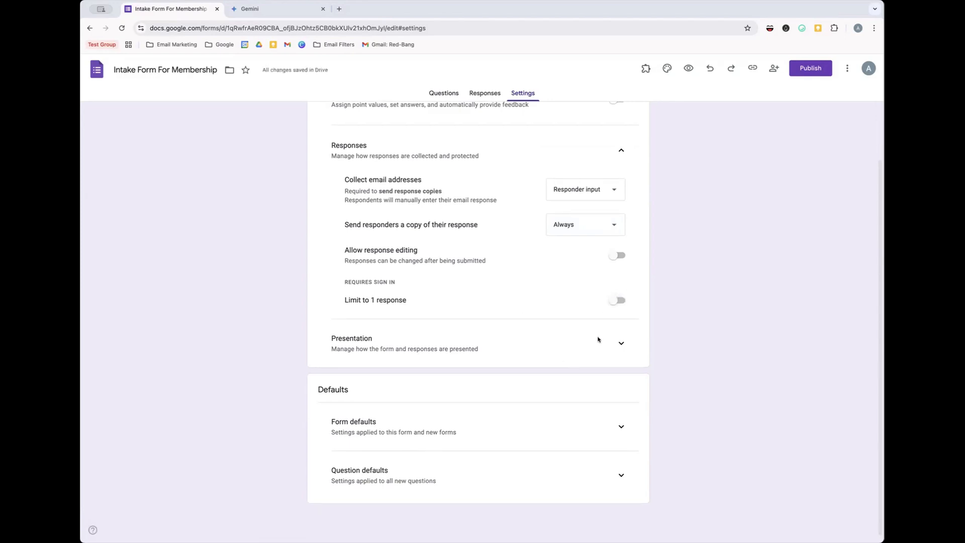
- Under Presentation, keep the default confirmation message and switch off 'Show link to submit another response'
click(621, 343)
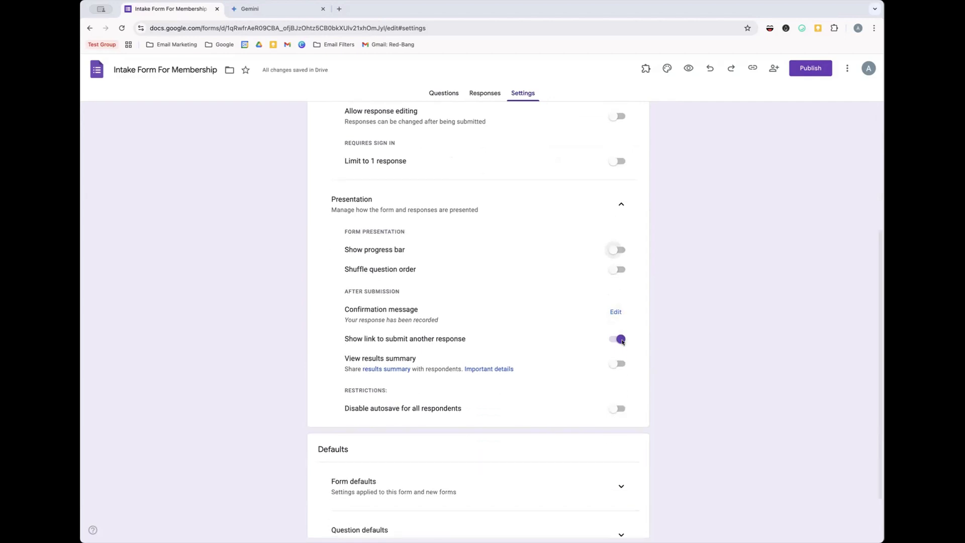
scroll(625, 205, down, 1)
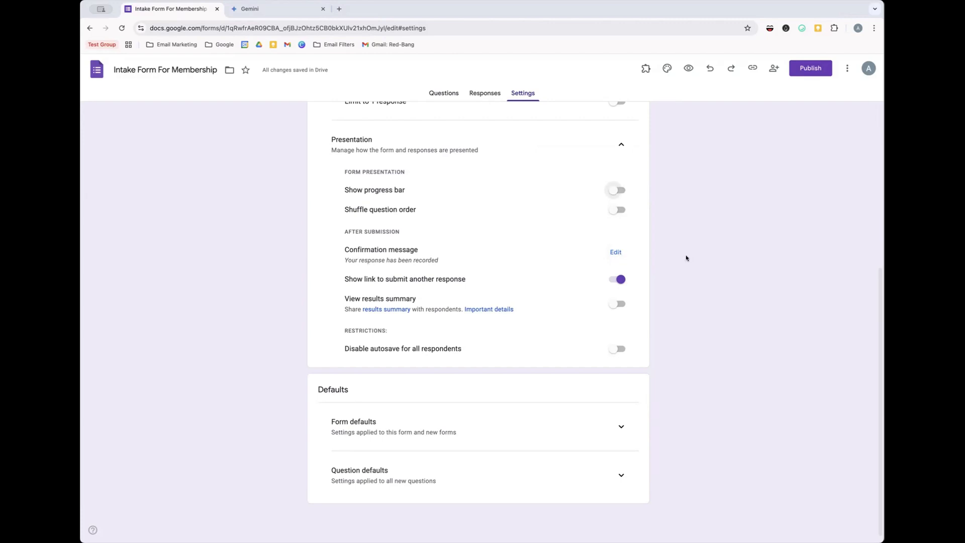
click(615, 252)
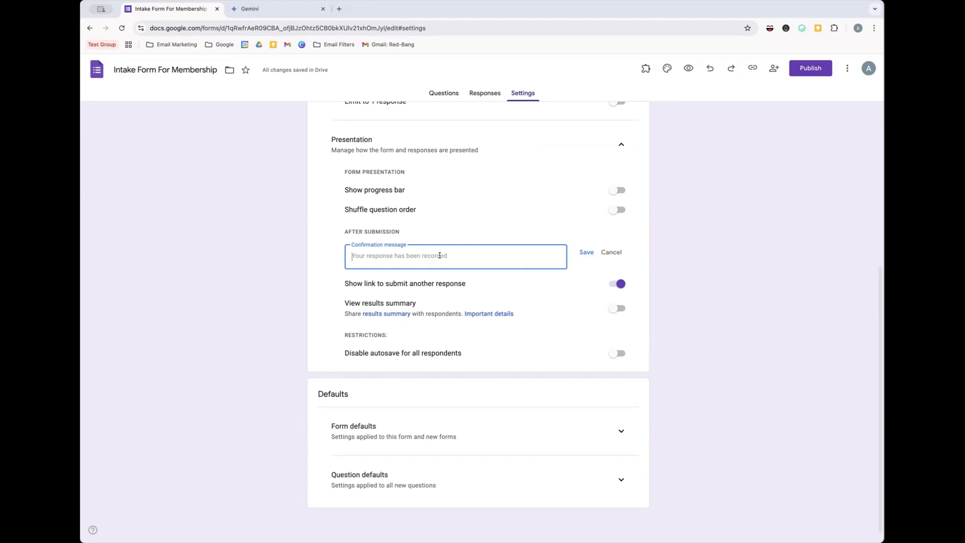
click(609, 252)
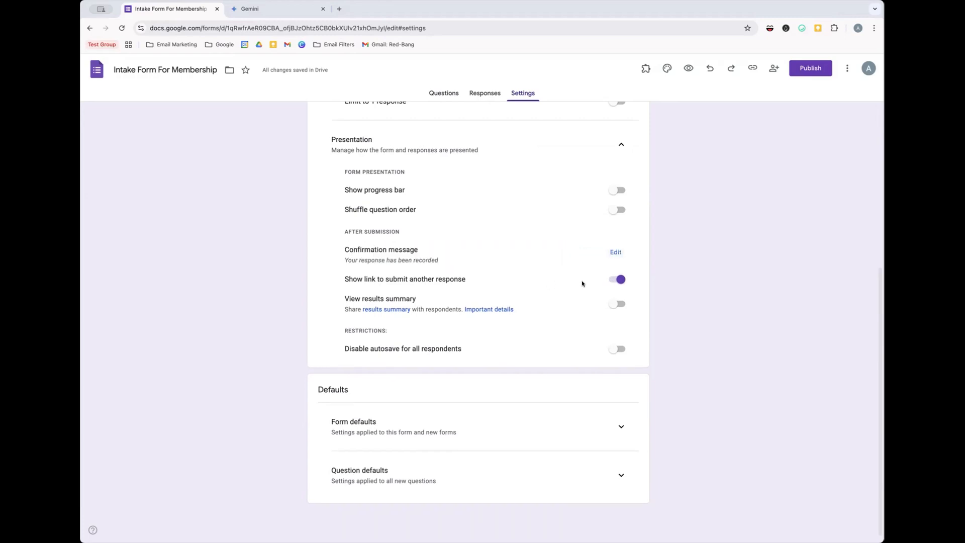
click(621, 283)
- Check the Form defaults and Question defaults sections, then return to the Questions tab
click(621, 426)
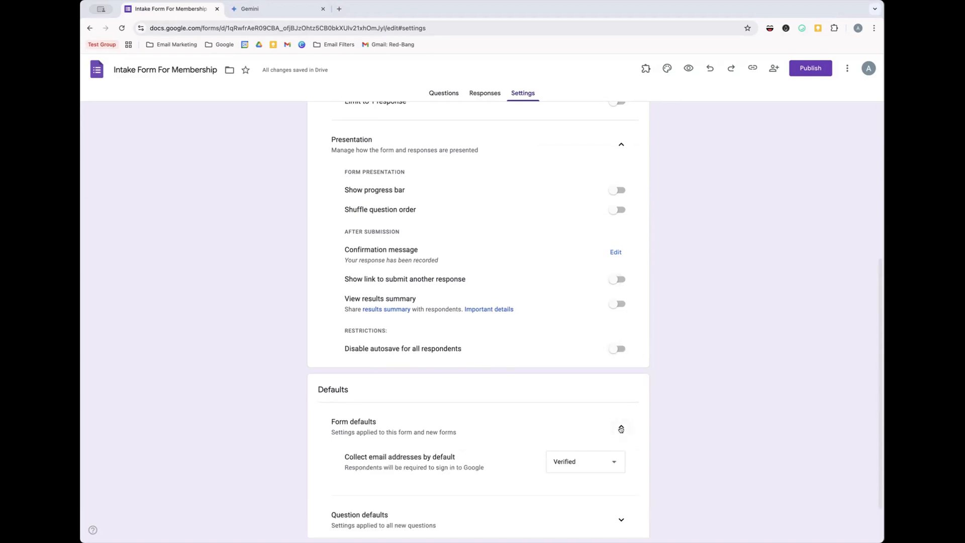
scroll(621, 428, down, 1)
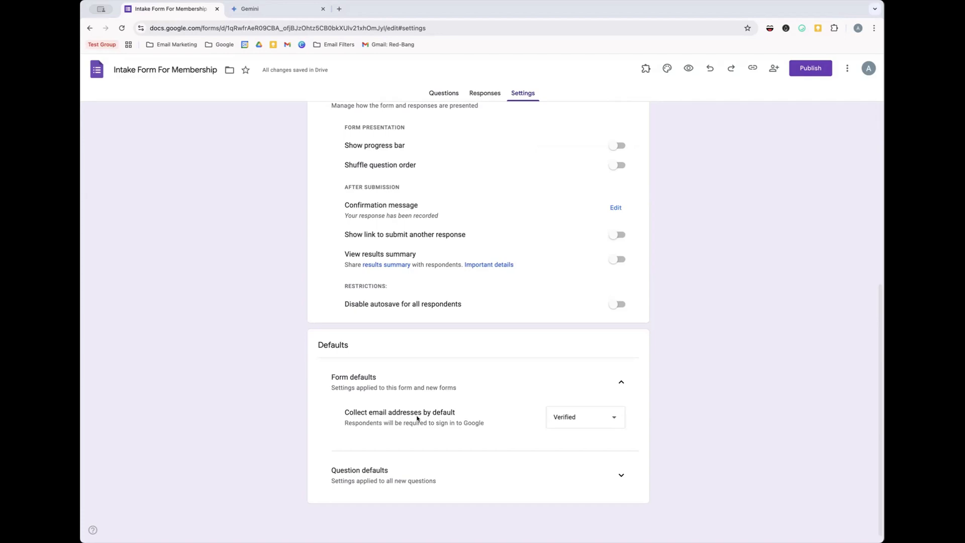
click(622, 380)
click(620, 473)
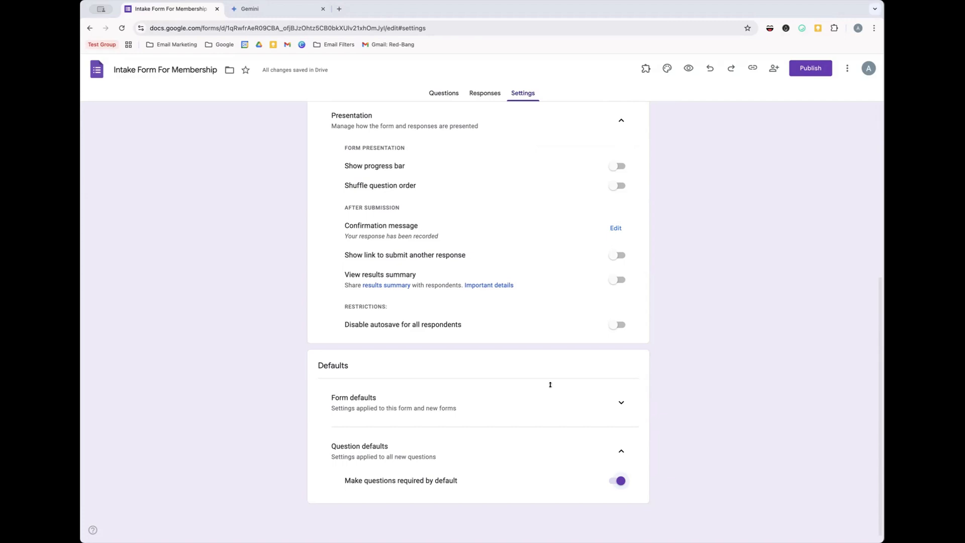
click(444, 93)
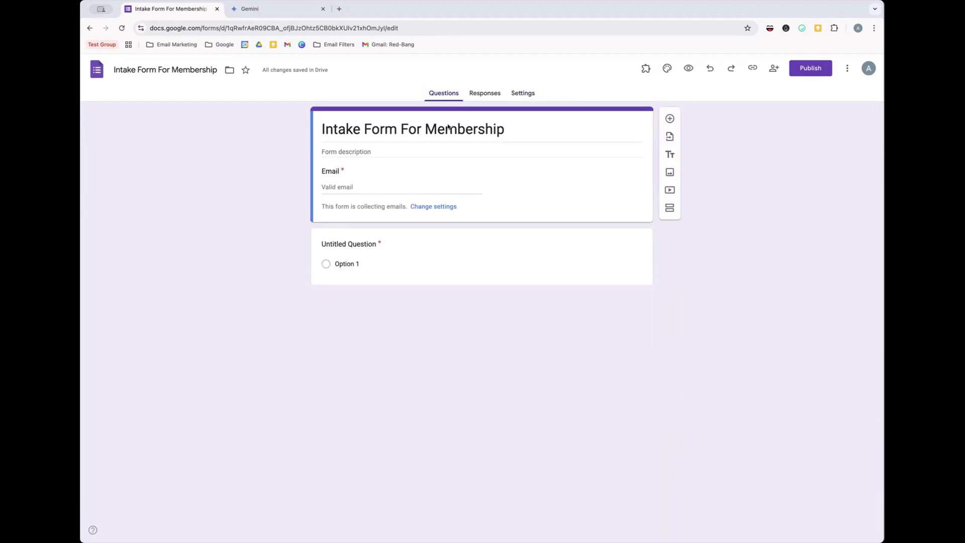
- Paste Gemini's question 1, about members' primary goals for joining, as the first question's title
click(263, 14)
scroll(429, 226, down, 1)
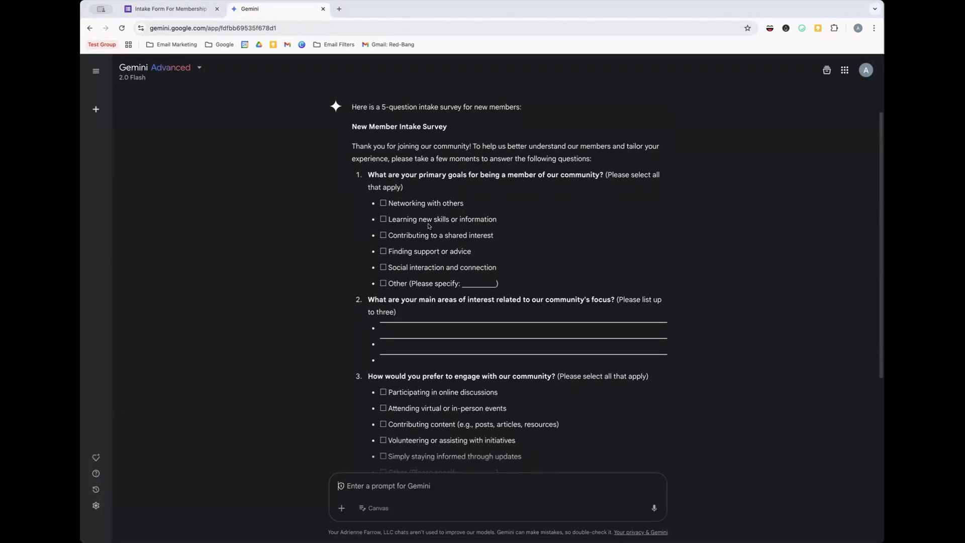
scroll(448, 249, down, 1)
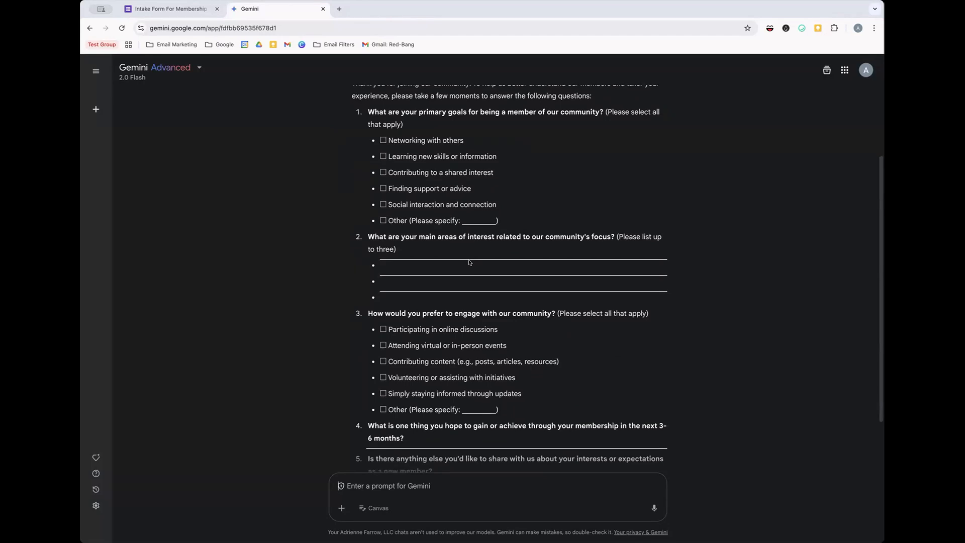
scroll(469, 275, down, 3)
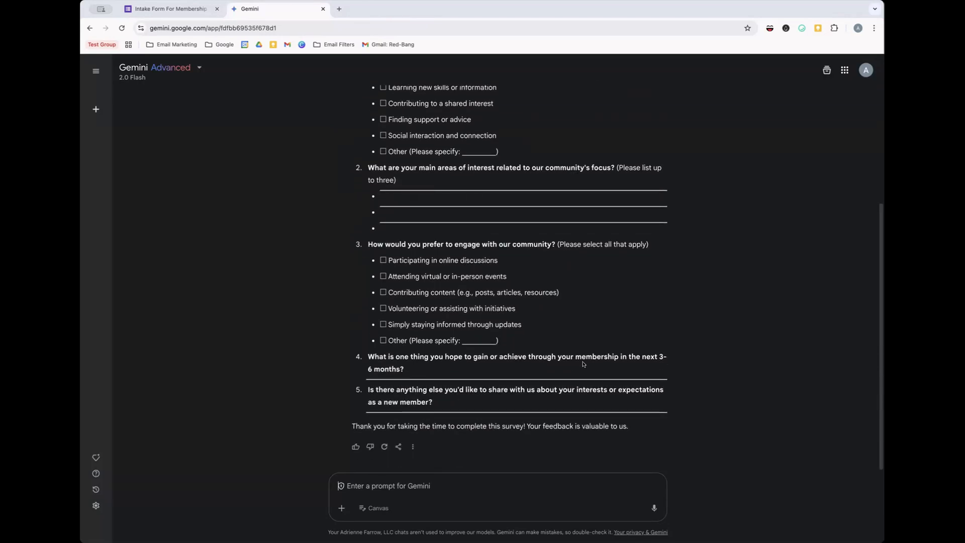
scroll(584, 364, up, 3)
scroll(405, 150, up, 1)
drag(405, 213, 368, 200)
right_click(385, 200)
click(402, 225)
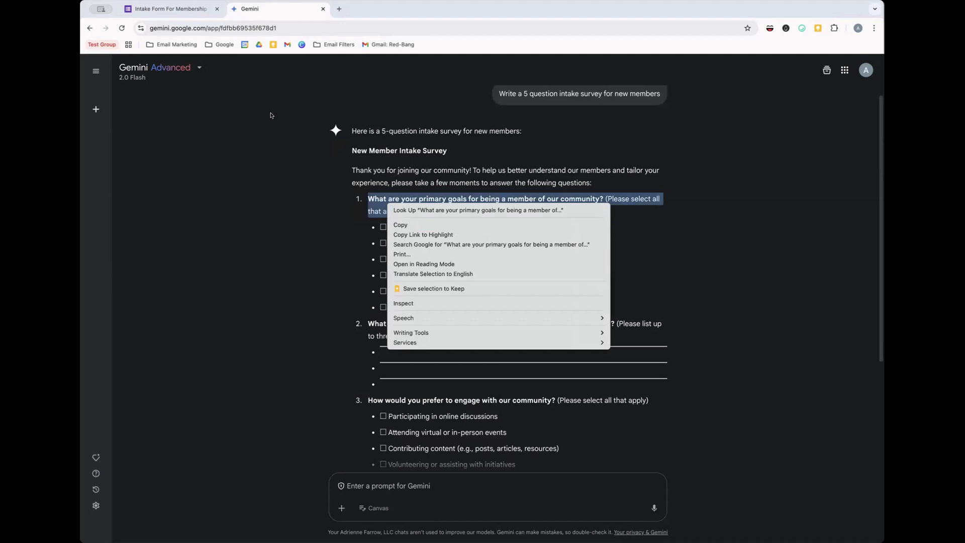
click(194, 9)
click(391, 242)
key(ctrl+v)
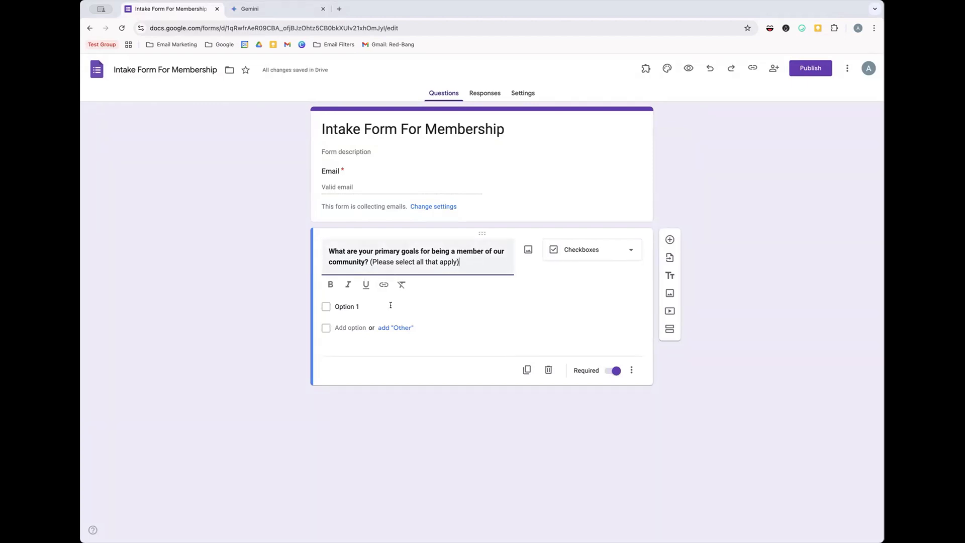
click(557, 250)
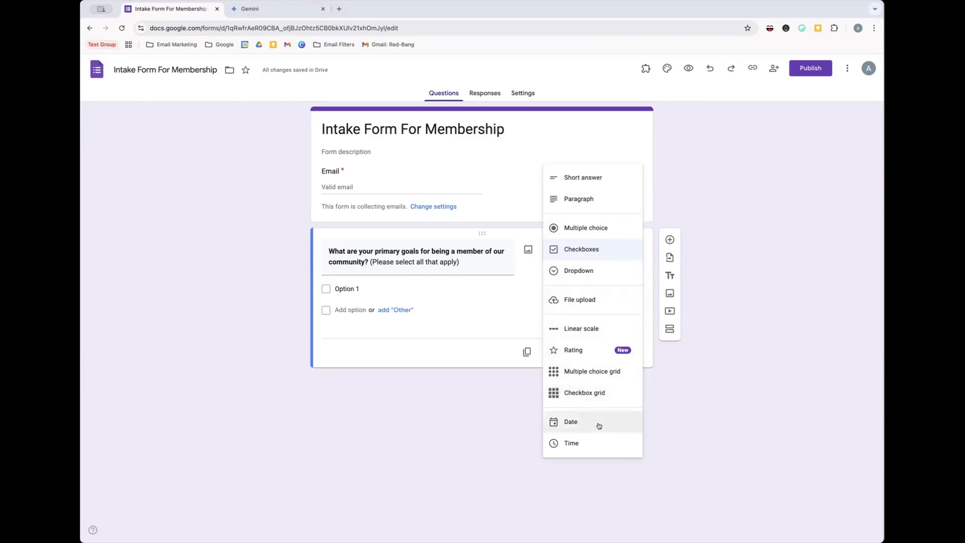
click(749, 413)
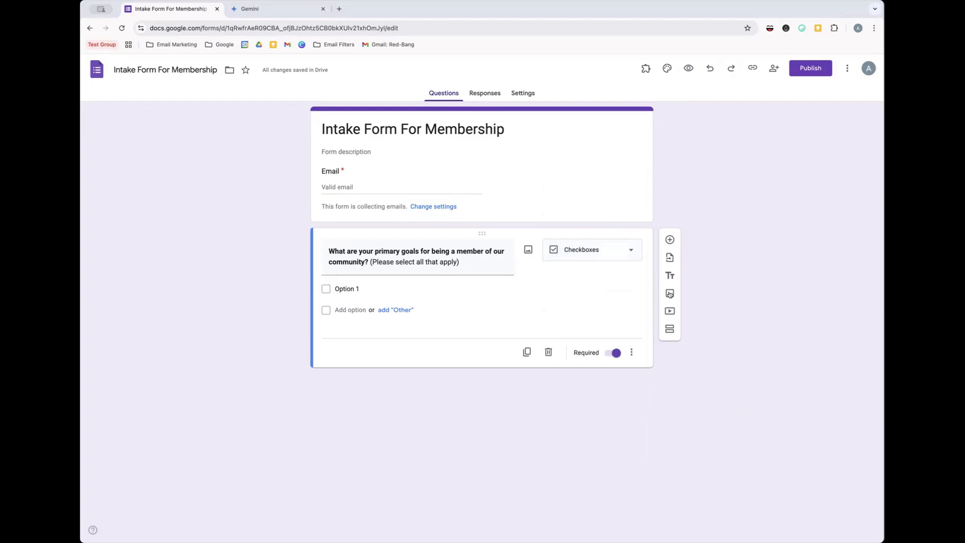
click(621, 248)
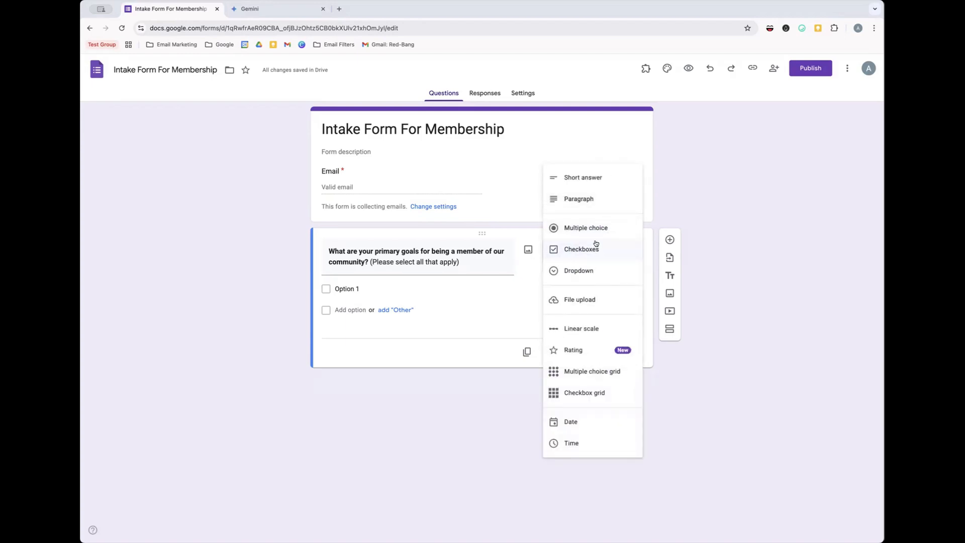
click(767, 212)
triple_click(460, 262)
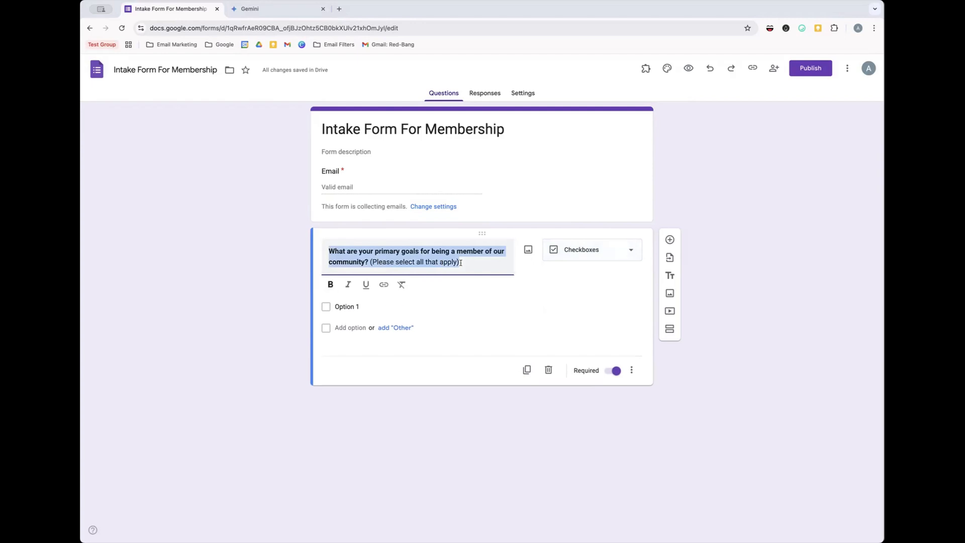
click(496, 267)
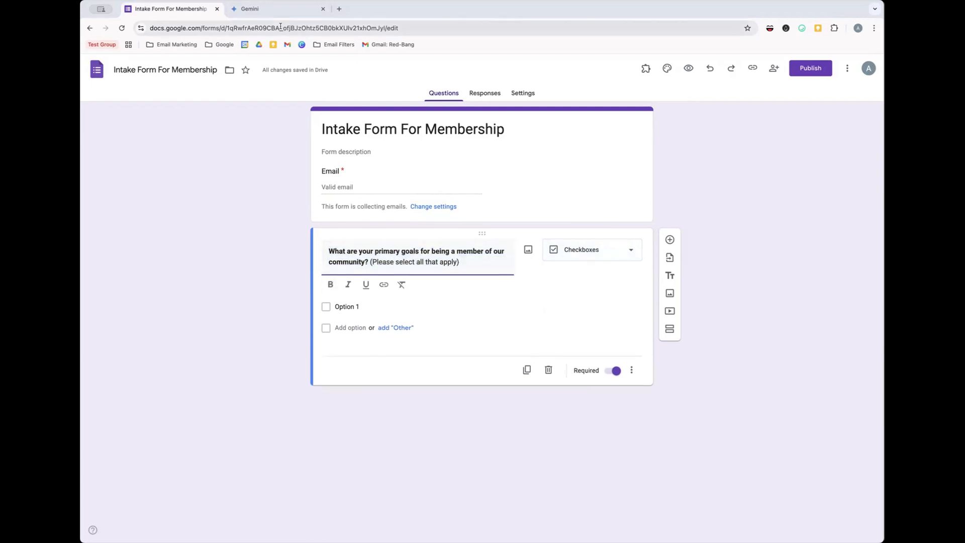
- Fill the first two options with 'Networking with others' and 'Learning new skills or information' from Gemini
click(250, 9)
drag(463, 228, 384, 227)
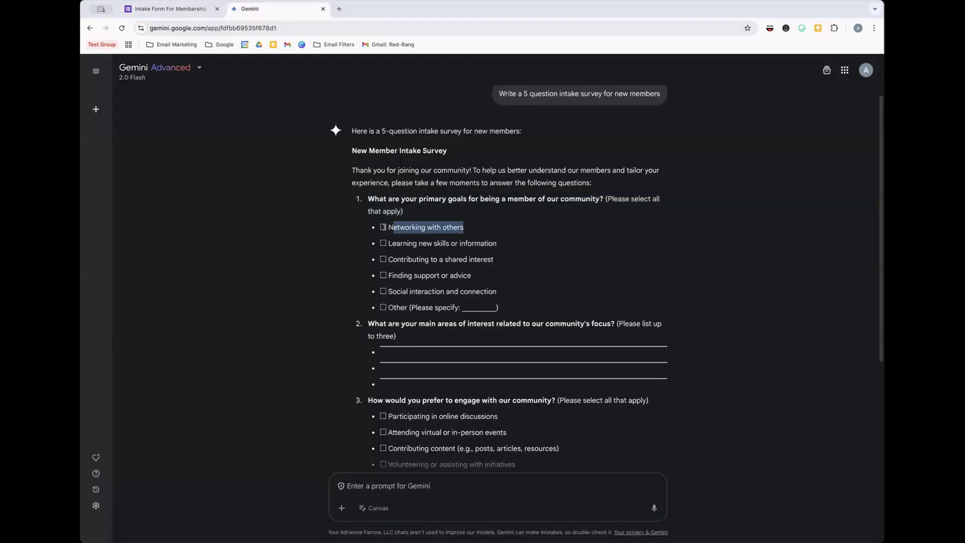
click(128, 6)
click(364, 305)
key(ctrl+v)
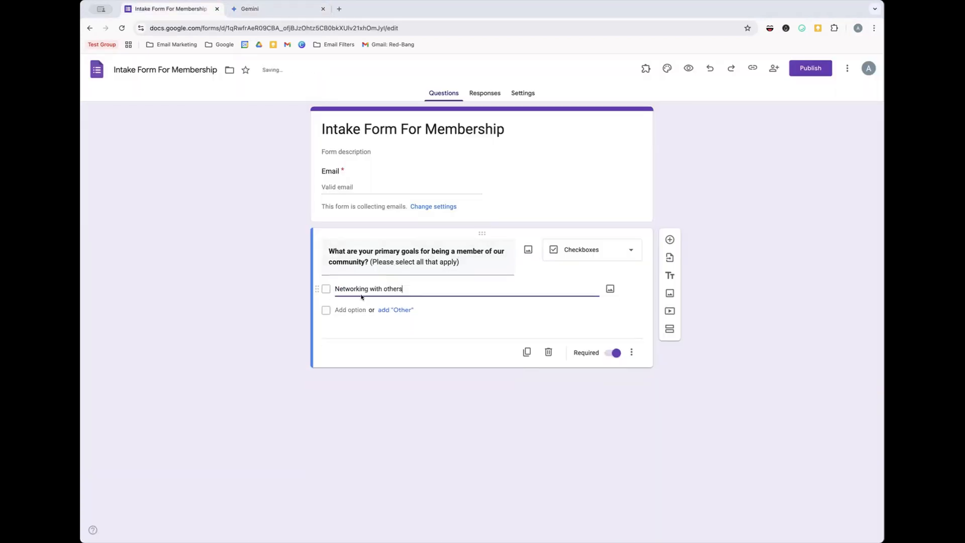
click(250, 8)
drag(496, 241, 388, 243)
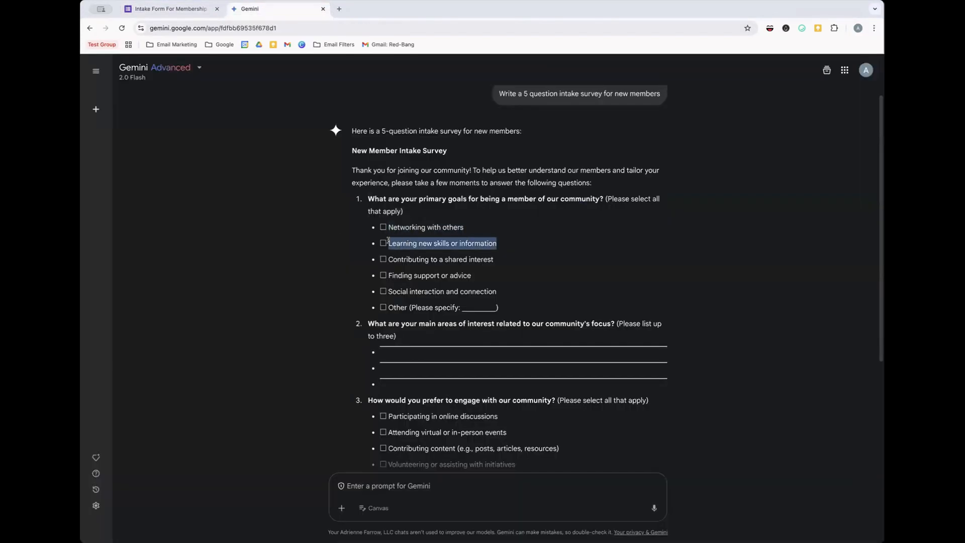
click(186, 10)
click(351, 310)
key(ctrl+v)
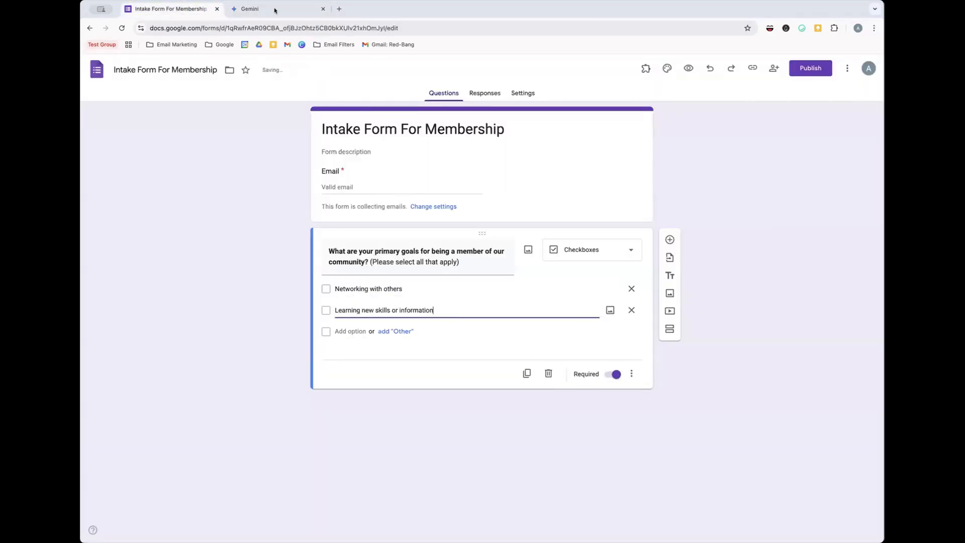
- Add 'Contributing to a shared interest' as a third option, plus an Other choice
click(274, 10)
drag(495, 259, 389, 261)
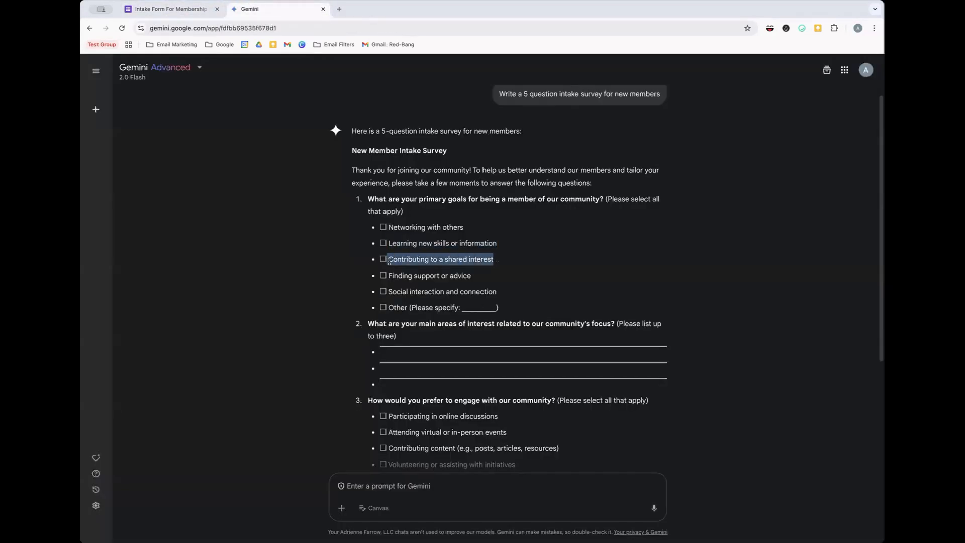
click(161, 11)
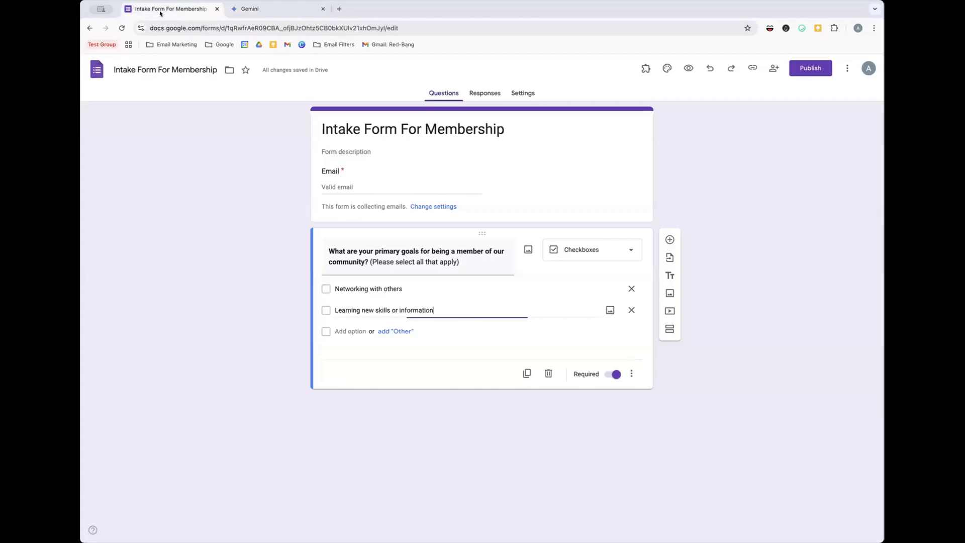
click(350, 331)
key(ctrl+v)
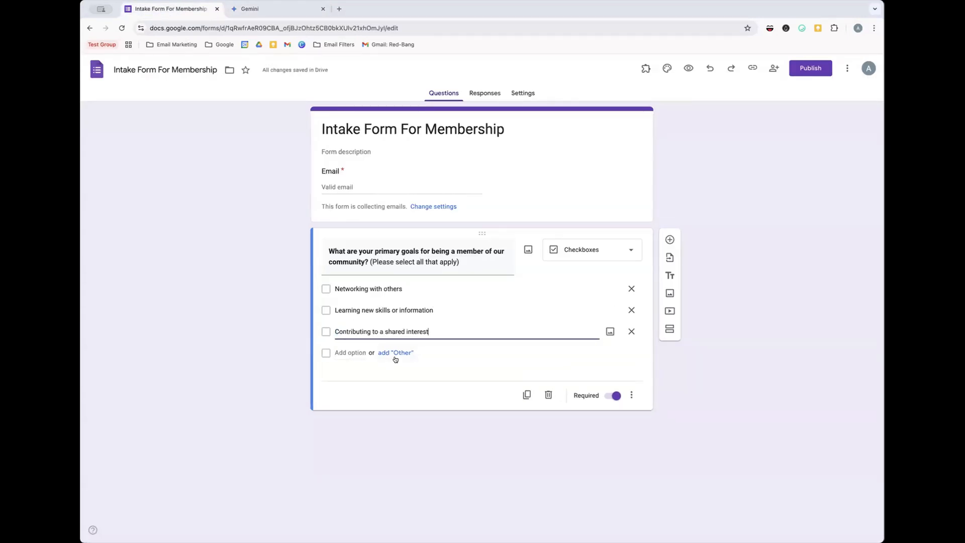
click(395, 358)
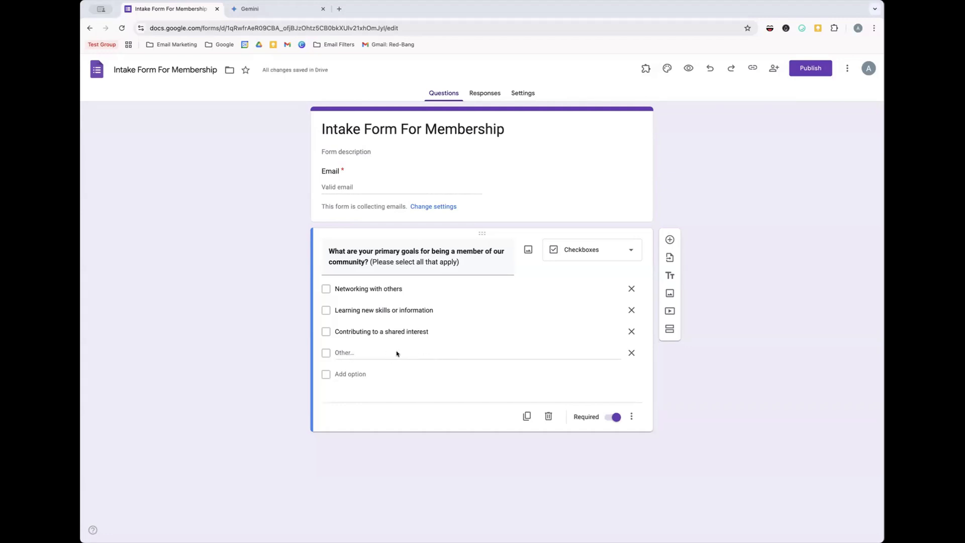
- Move '(Please select all that apply)' from the goals title into its description, then add a new question
click(630, 417)
click(657, 451)
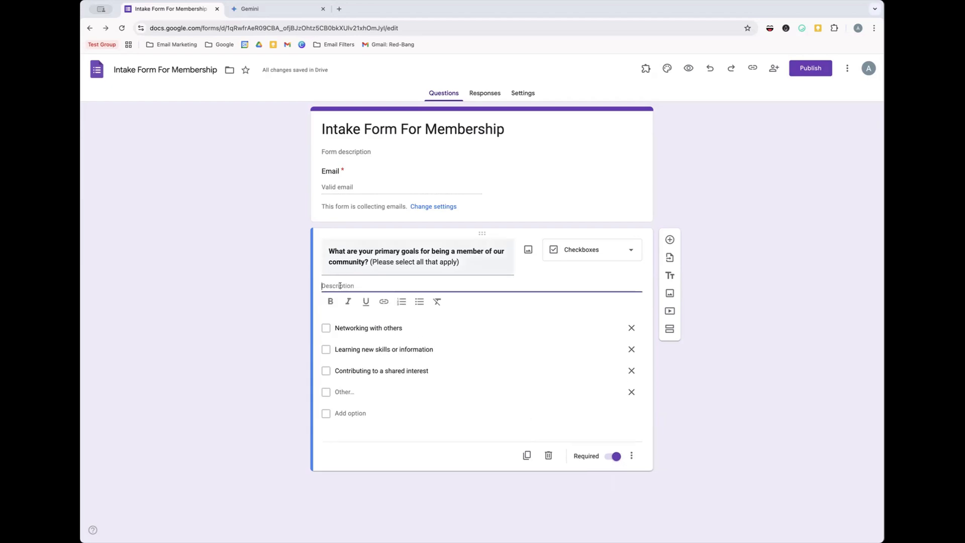
click(461, 264)
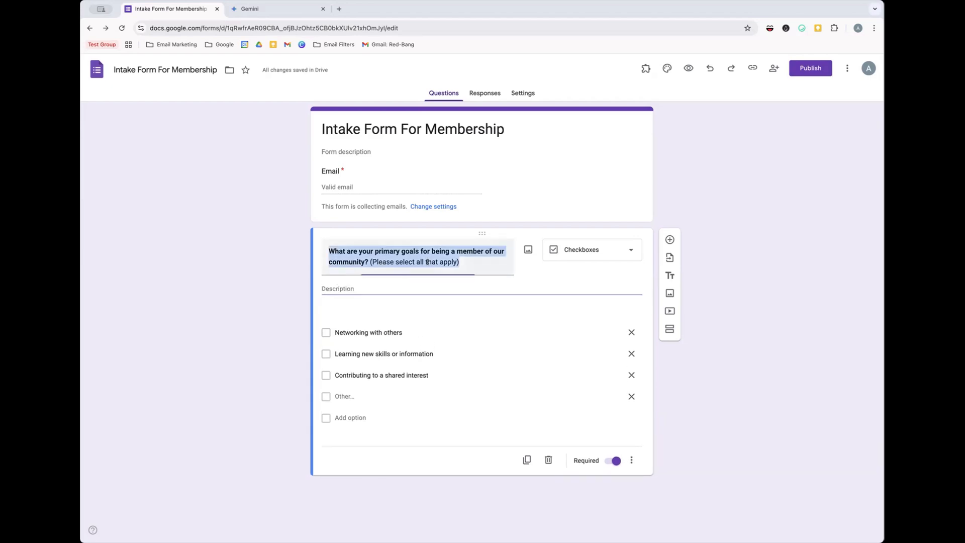
click(369, 261)
mouse_move(372, 262)
mouse_down()
mouse_move(459, 261)
mouse_move(369, 262)
mouse_up()
key(super+x)
click(357, 303)
key(super+v)
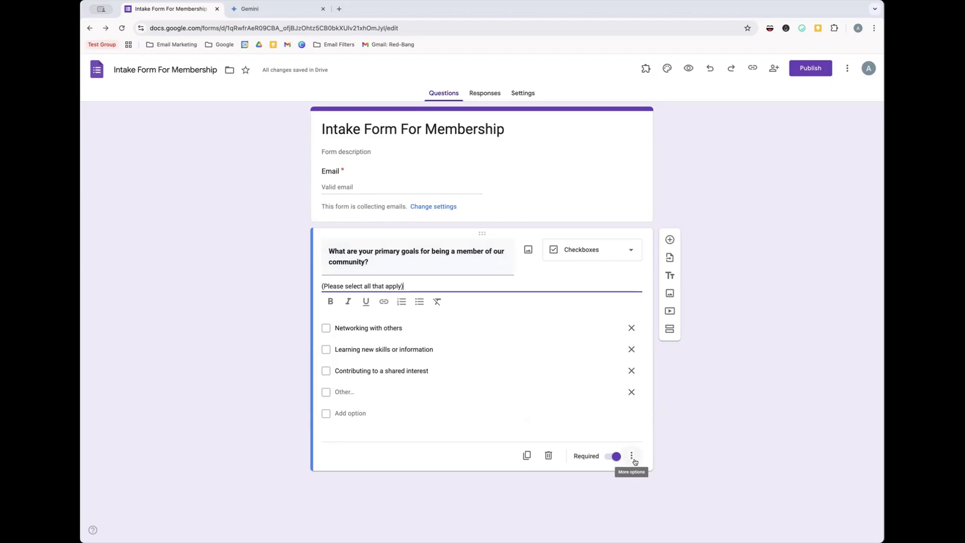
click(669, 239)
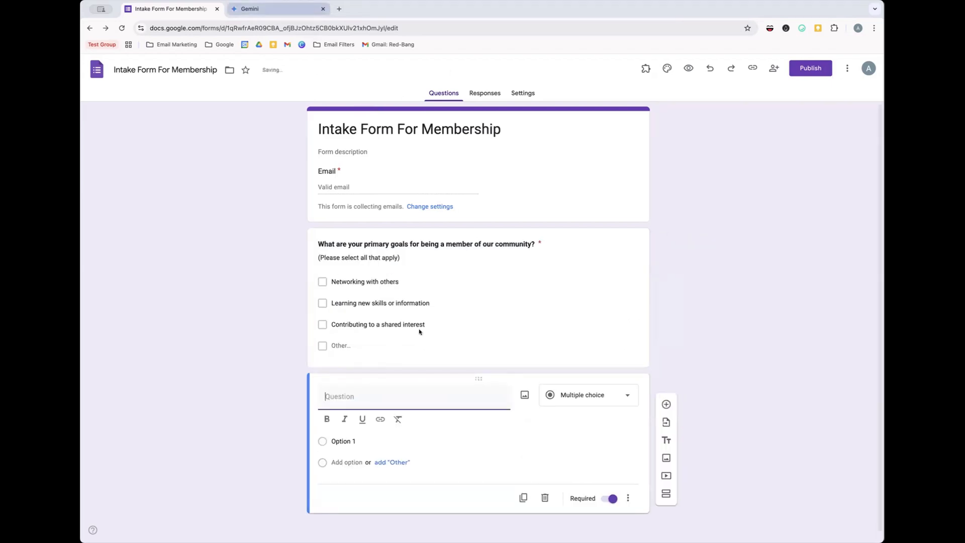
- Add Gemini's question 2, 'What are your main areas of interest related to our community's focus?', as a Paragraph question
click(278, 8)
drag(612, 320, 368, 323)
key(ctrl+c)
click(171, 9)
key(ctrl+v)
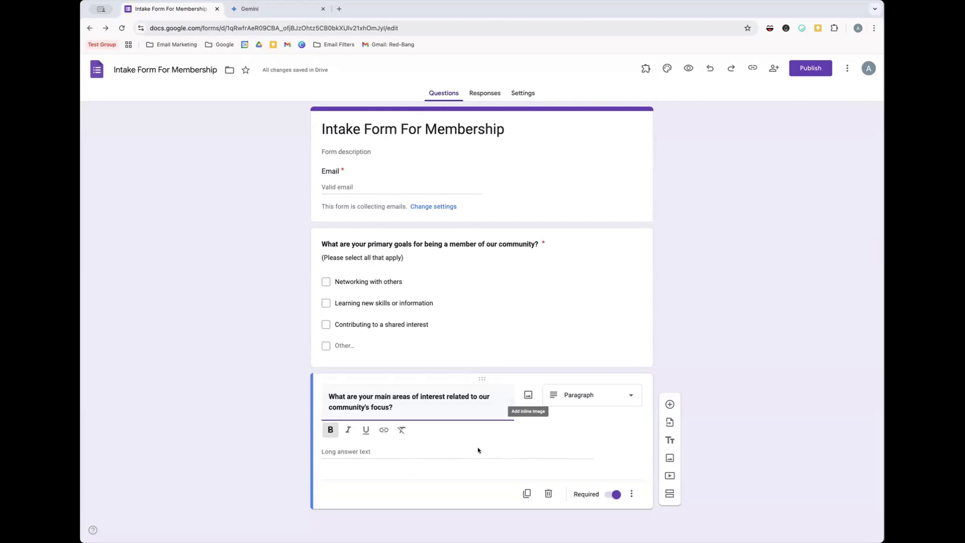
click(584, 405)
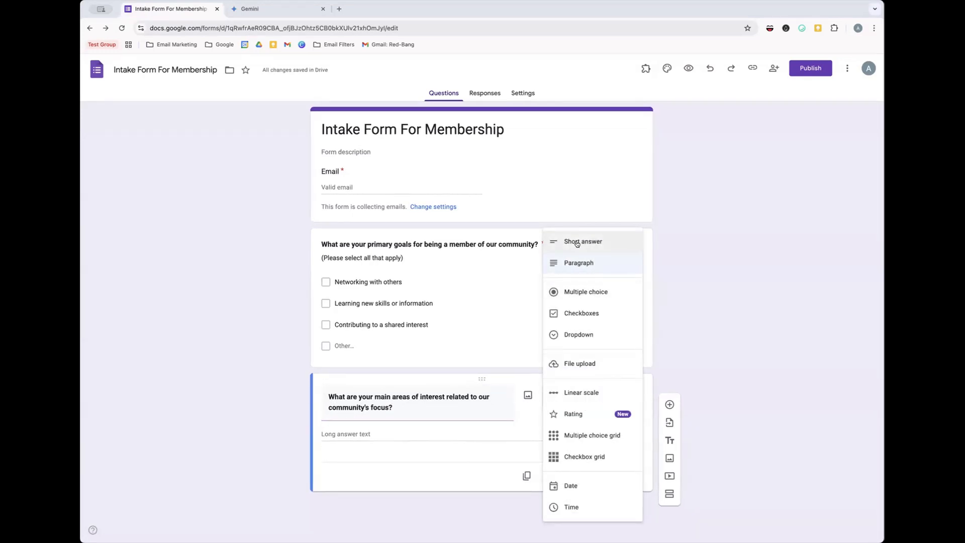
click(689, 299)
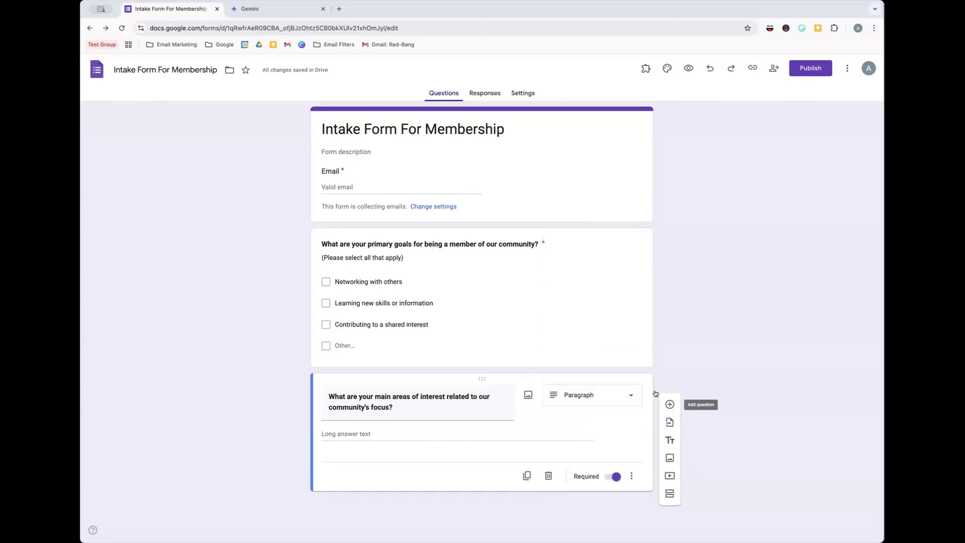
click(669, 404)
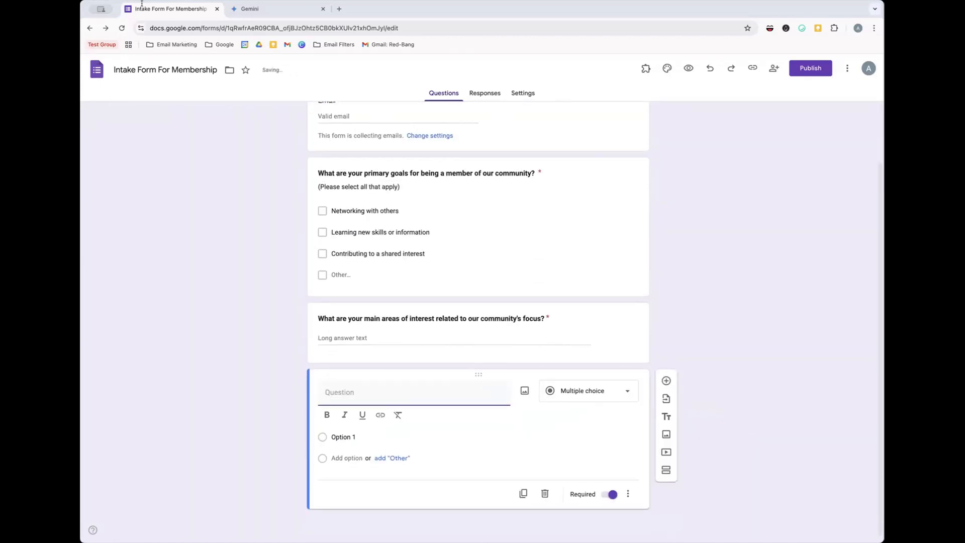
- Paste Gemini's question 3 about preferred engagement into the new question's title
click(250, 9)
scroll(543, 301, down, 3)
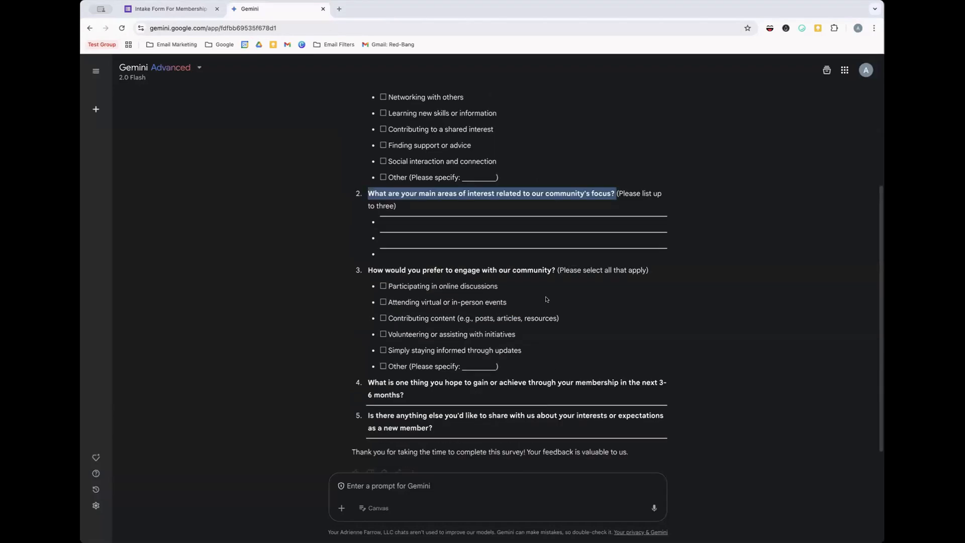
scroll(619, 269, down, 1)
drag(649, 251, 368, 250)
key(super+c)
click(166, 9)
key(super+v)
- Move the bracketed select-all note from the title into the question's description
key(shift+Left)
key(shift+Left)
key(shift+Left)
key(shift+Left)
key(shift+Left)
key(shift+Left)
key(shift+Left)
key(shift+Left)
key(shift+Left)
key(shift+Left)
key(shift+Left)
key(shift+Left)
key(shift+Left)
key(shift+Left)
key(shift+Left)
key(shift+Left)
key(shift+Left)
key(shift+Left)
key(shift+Left)
key(shift+Left)
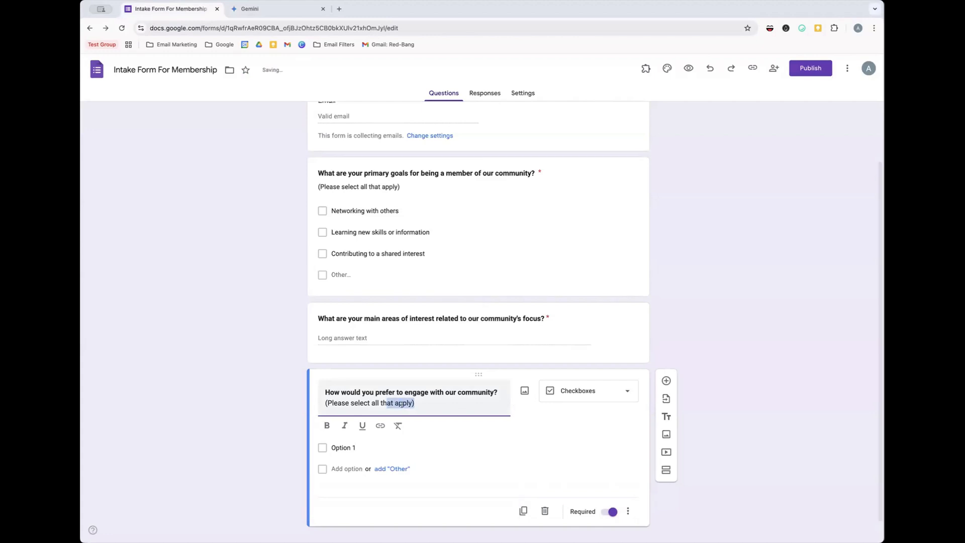
key(shift+Left)
key(shift+Left)
key(shift+Left)
key(shift+Left)
key(shift+Left)
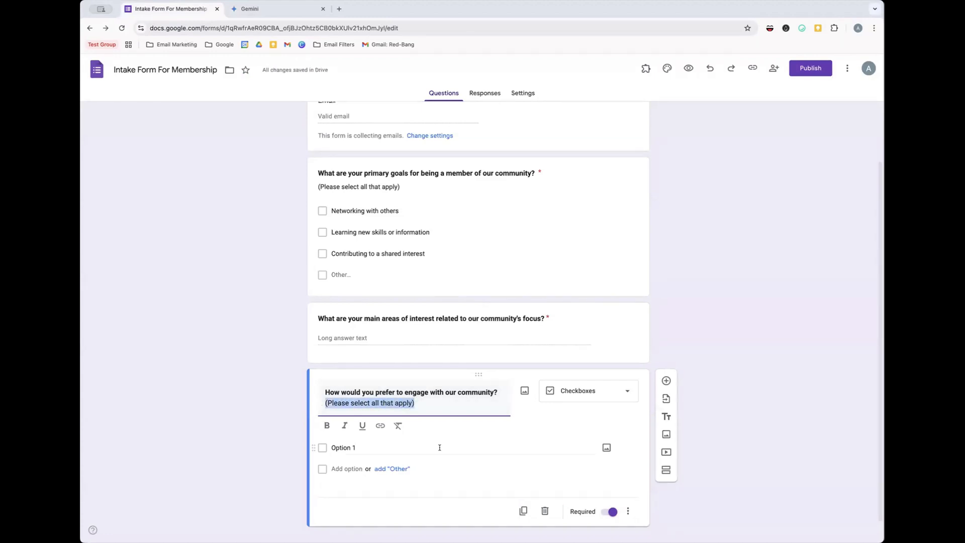
key(BackSpace)
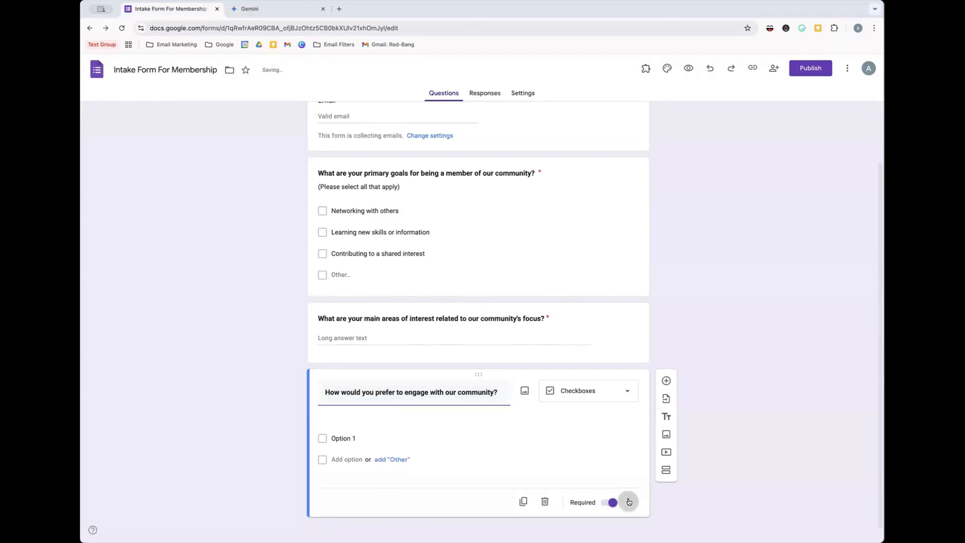
click(628, 500)
click(656, 472)
key(ctrl+v)
click(704, 427)
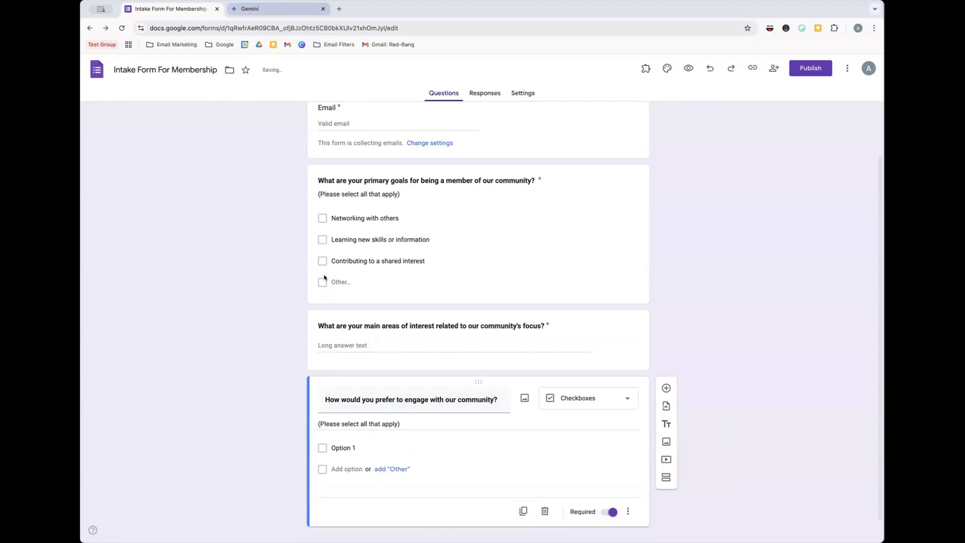
- Set the first checkbox option to 'Participating in online discussions'
click(281, 9)
drag(500, 268, 388, 271)
key(ctrl+c)
click(170, 9)
click(394, 448)
key(ctrl+v)
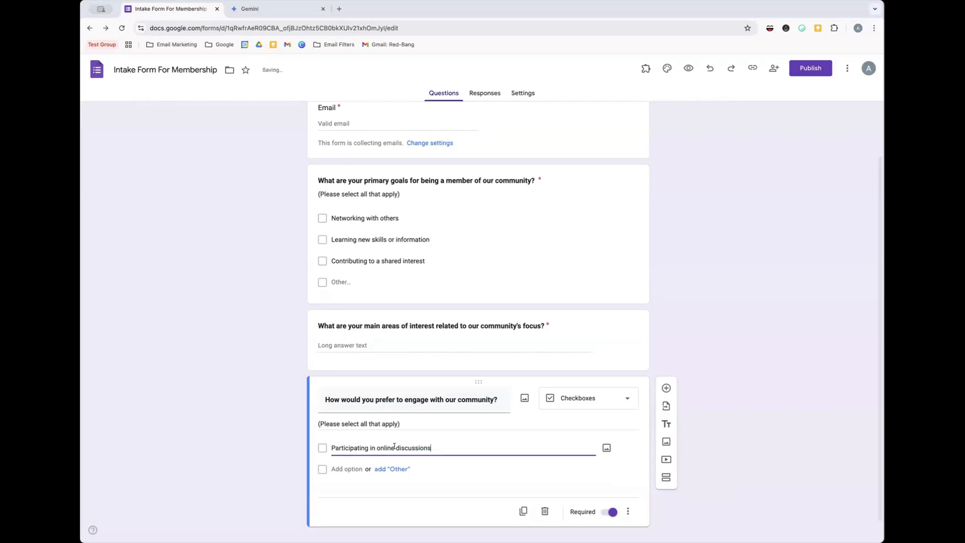
- Add 'Attending virtual or in-person events' as the second option, then add a blank question
click(628, 511)
click(628, 511)
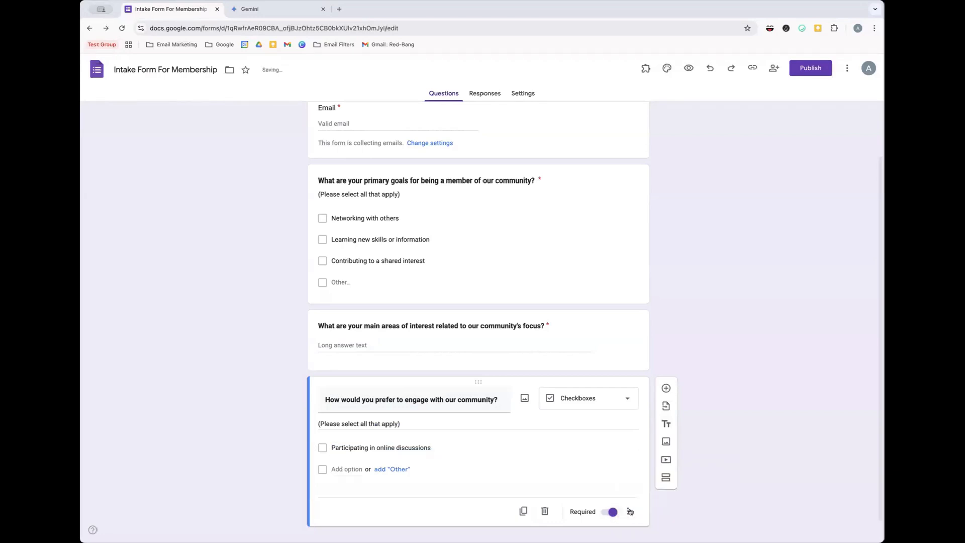
click(346, 469)
click(249, 8)
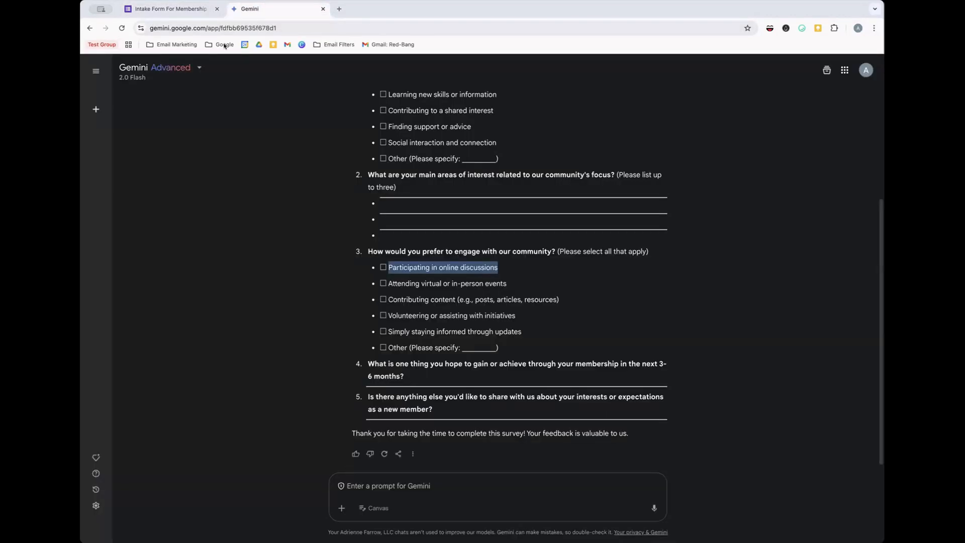
drag(507, 284, 388, 283)
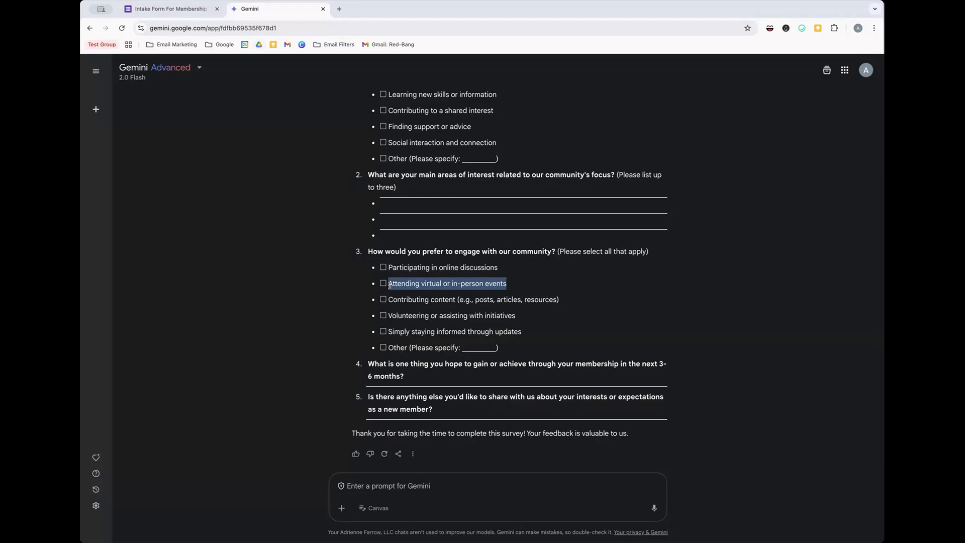
key(ctrl+shift+Tab)
key(super+v)
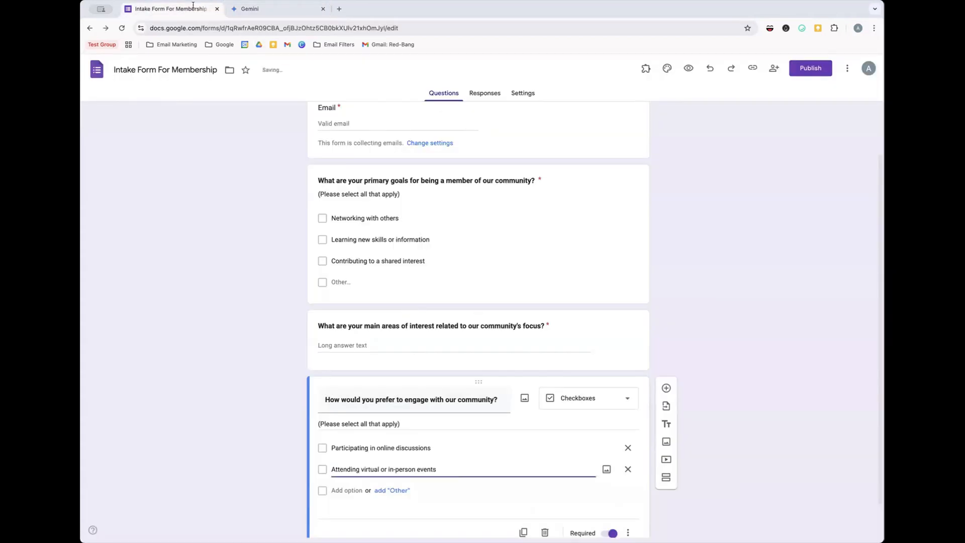
click(665, 389)
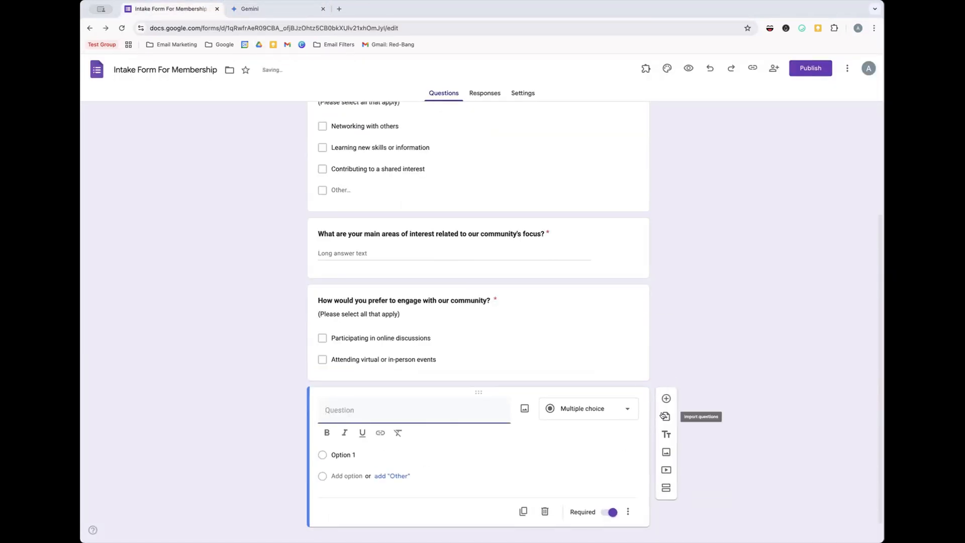
- Add Gemini's question 4, about what members hope to gain in 3-6 months, then a blank question
key(ctrl+Tab)
drag(406, 376, 366, 360)
key(ctrl+shift+Tab)
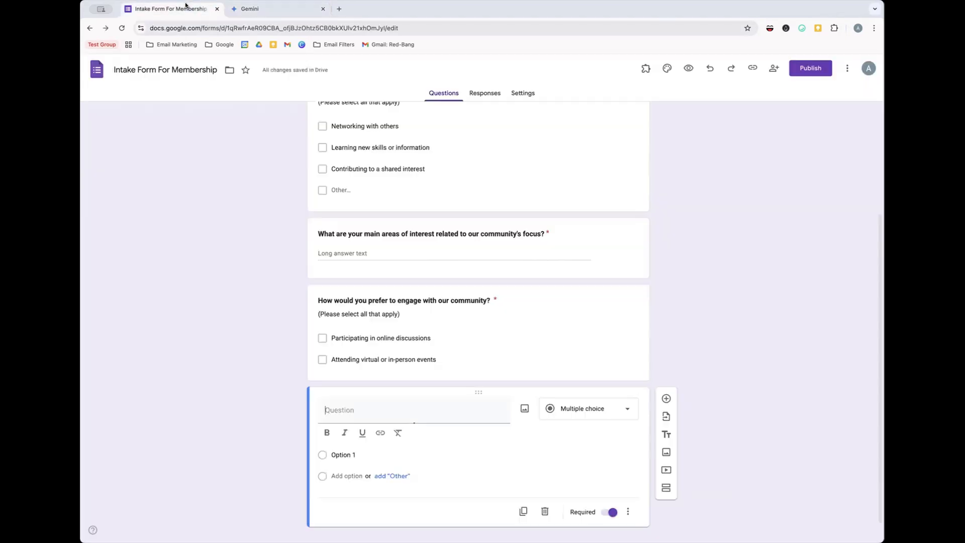
key(ctrl+v)
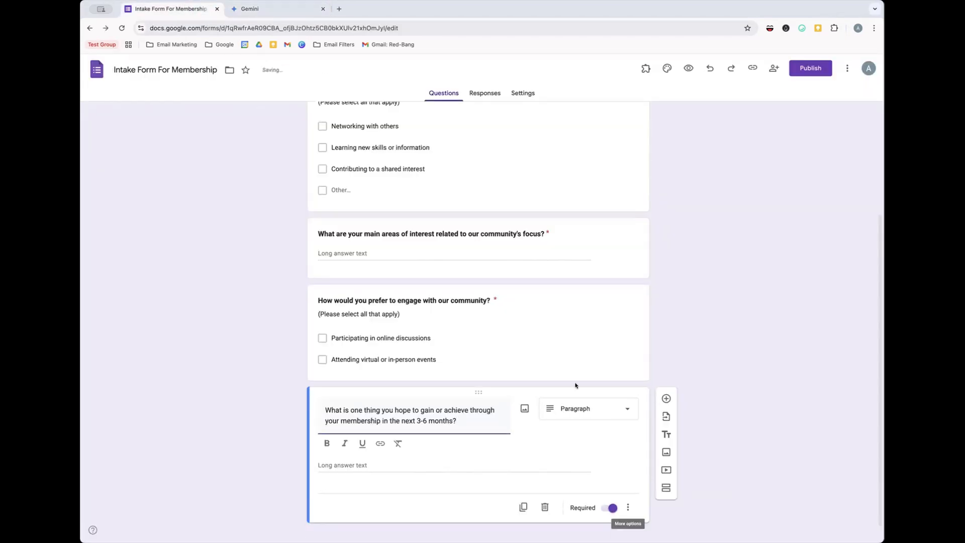
click(666, 399)
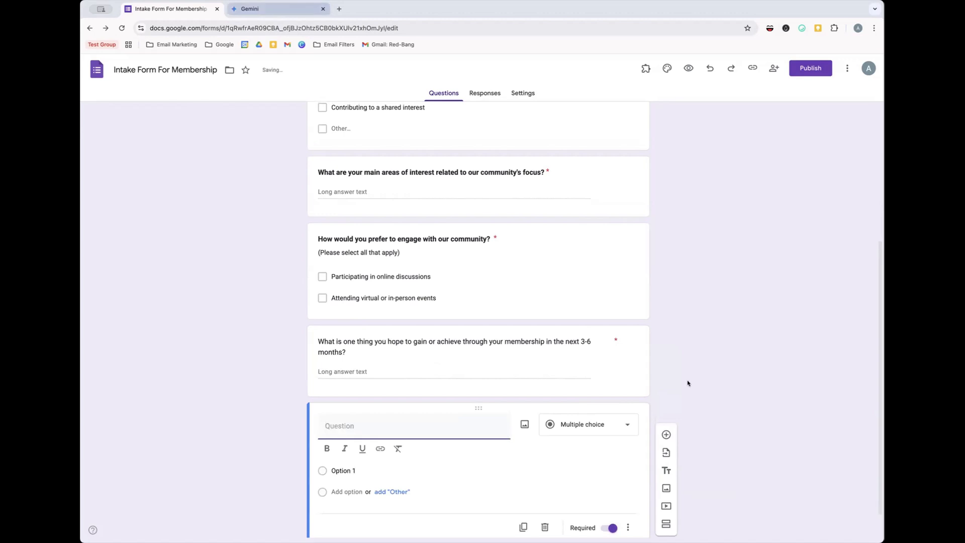
- Paste Gemini's question 5, asking for anything else members would share, as the final question
key(ctrl+Tab)
drag(388, 409, 365, 400)
key(ctrl+Tab)
key(ctrl+v)
scroll(733, 367, up, 5)
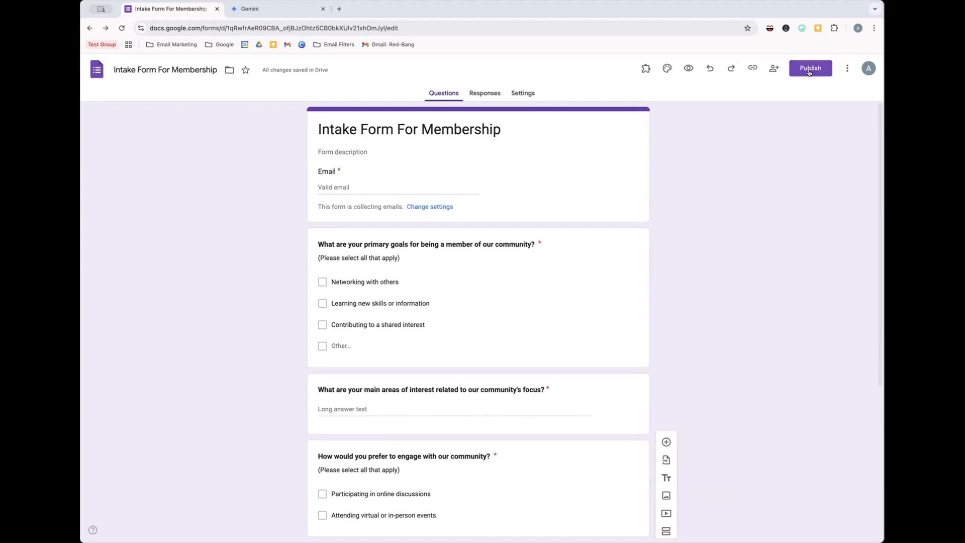
- Set responder access to 'Anyone with the link' and publish the Intake Form For Membership
click(808, 73)
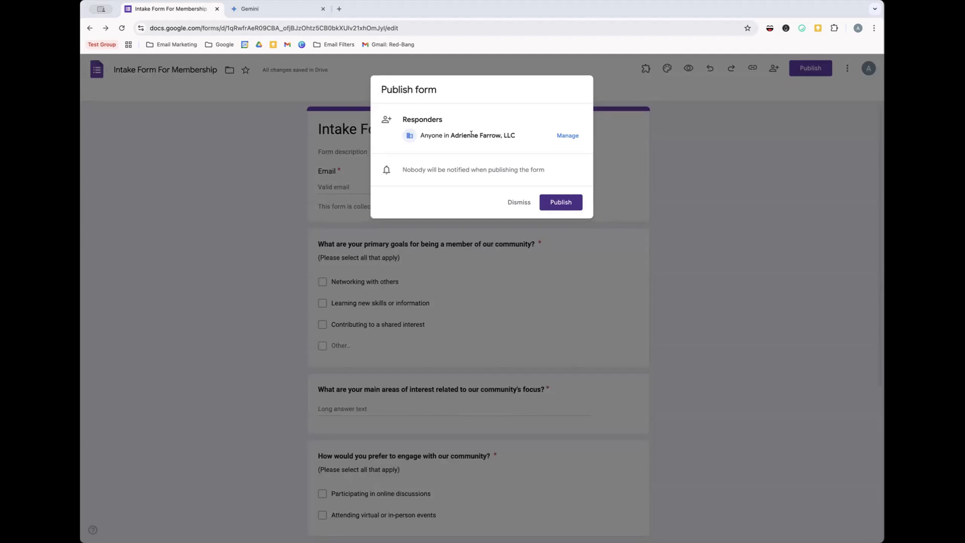
click(570, 137)
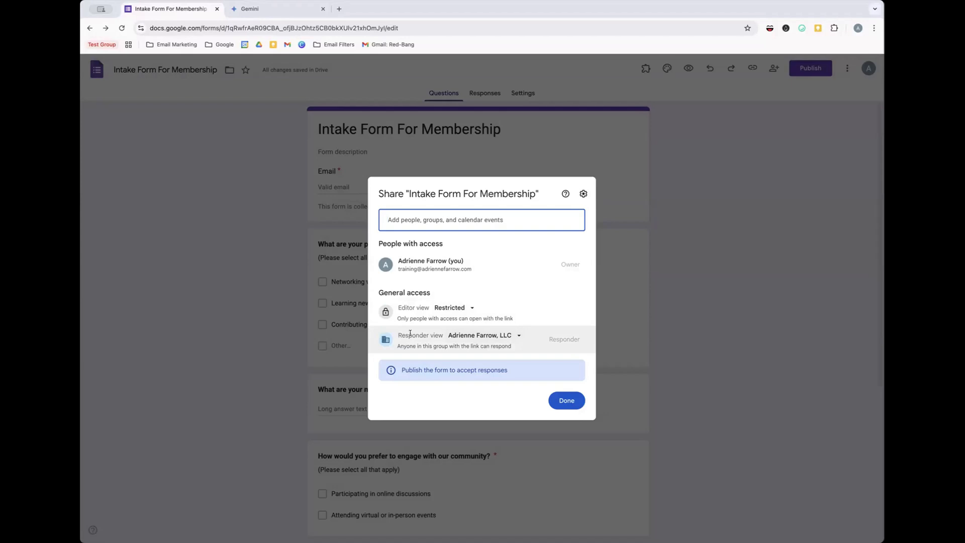
click(471, 336)
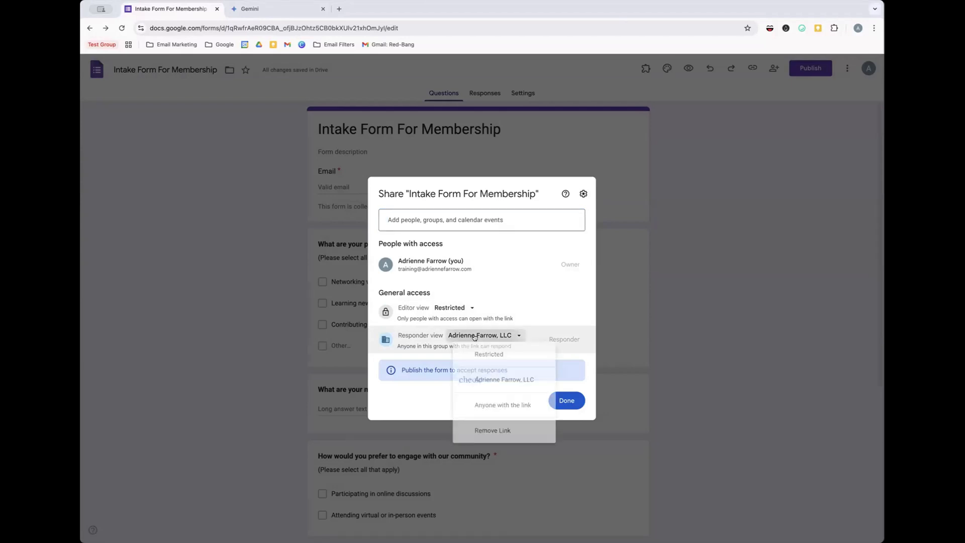
click(508, 415)
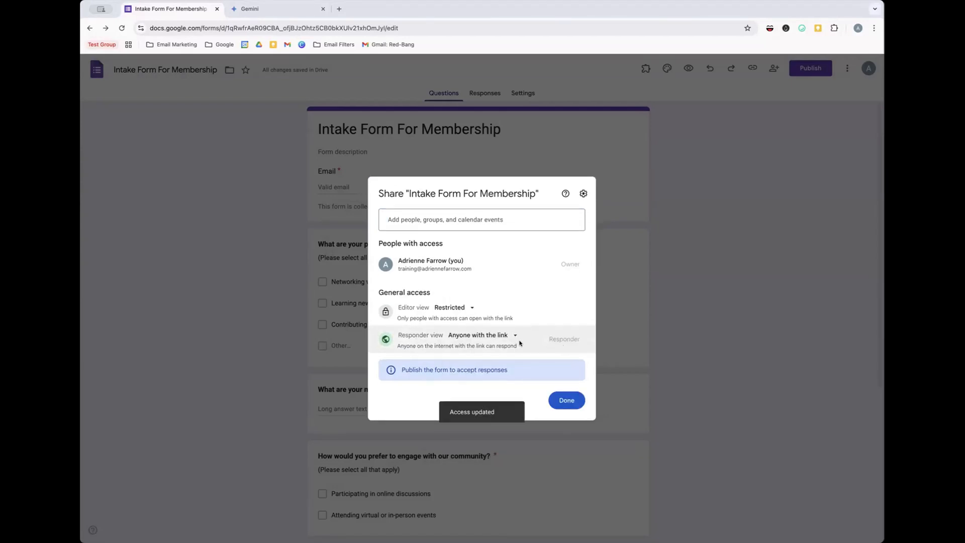
click(556, 404)
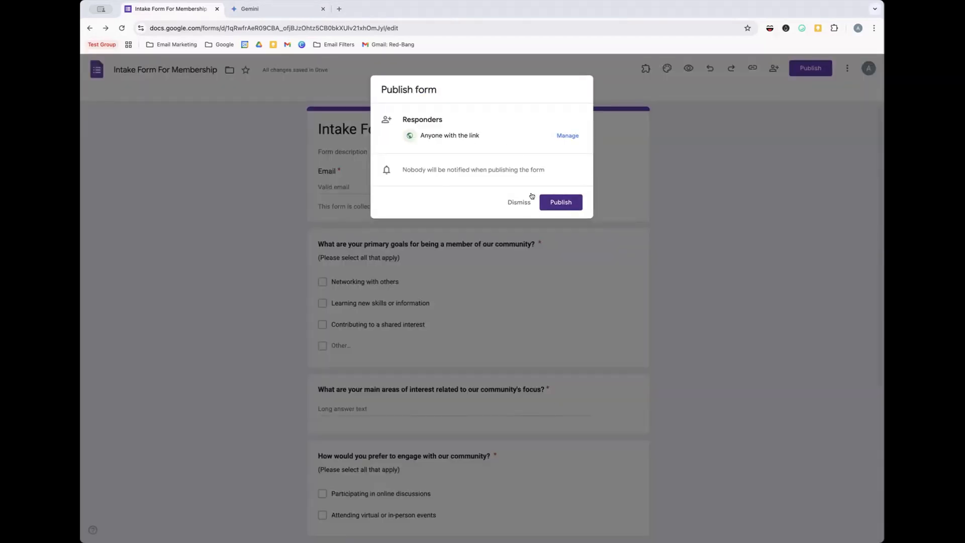
click(561, 202)
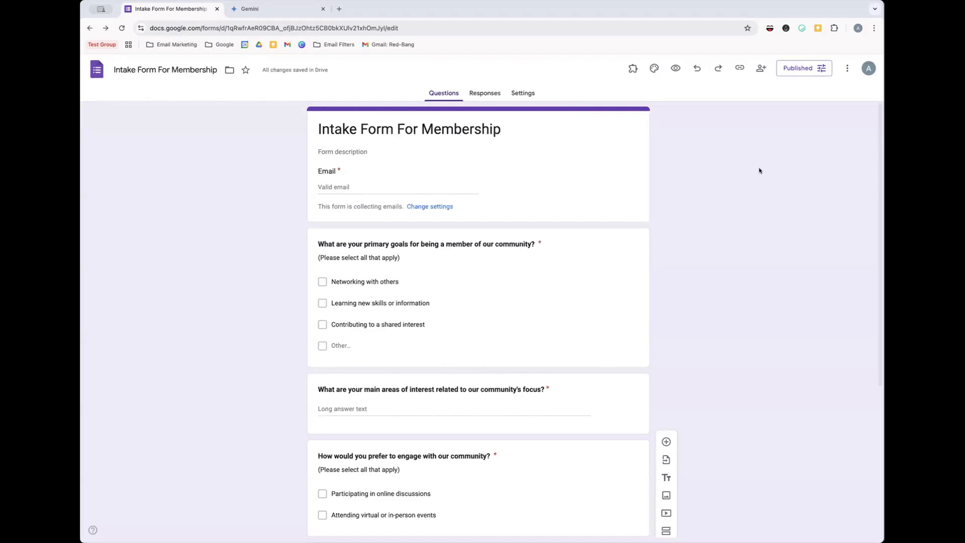
- Copy the responder link with Shorten URL ticked, then save the publishing options
click(797, 69)
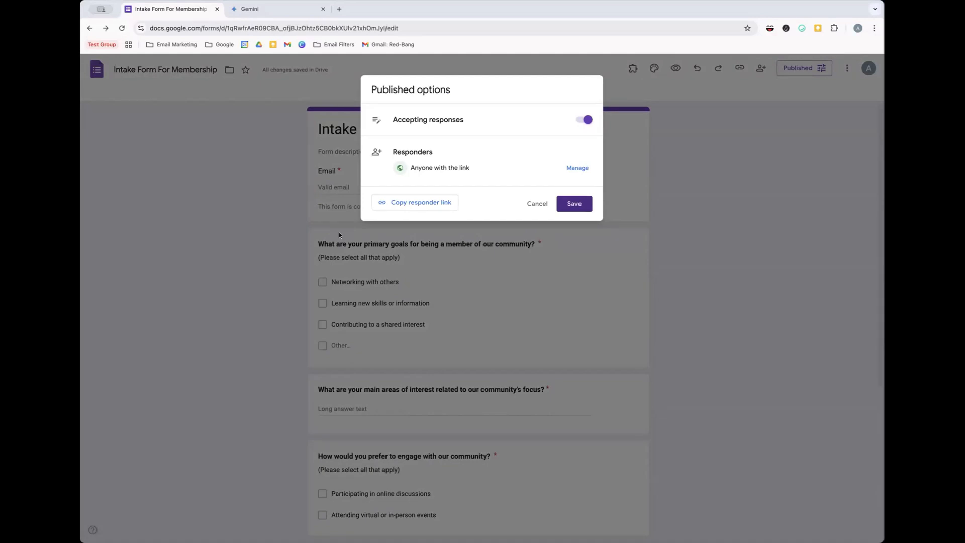
click(417, 203)
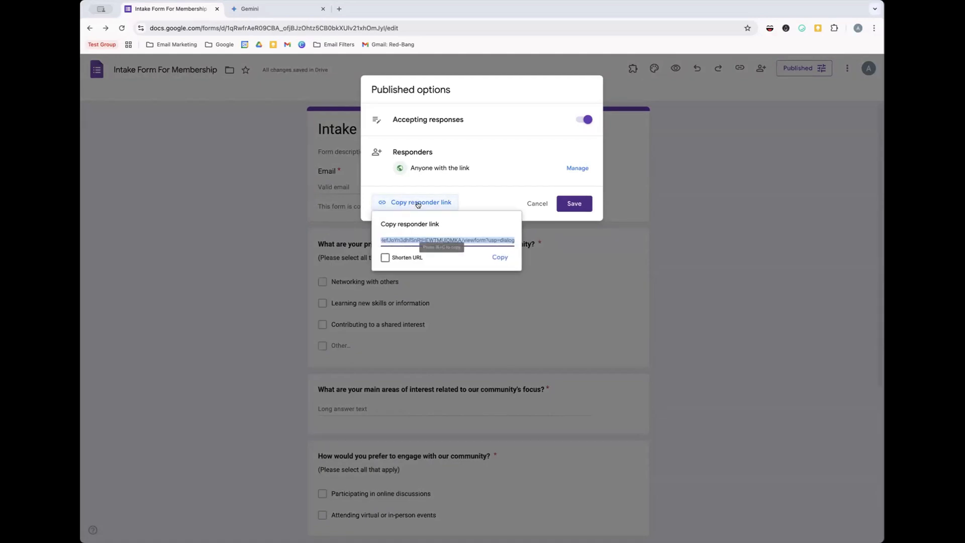
click(385, 258)
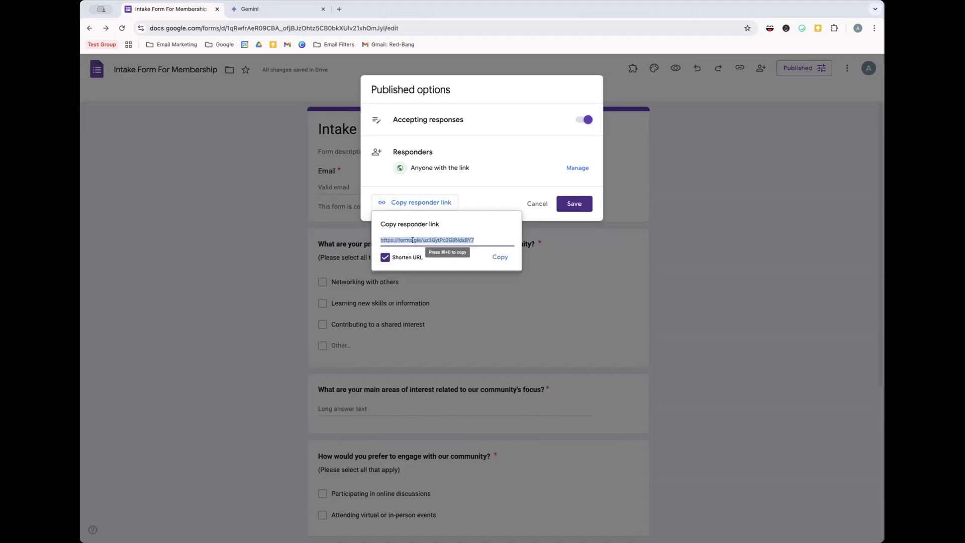
click(499, 257)
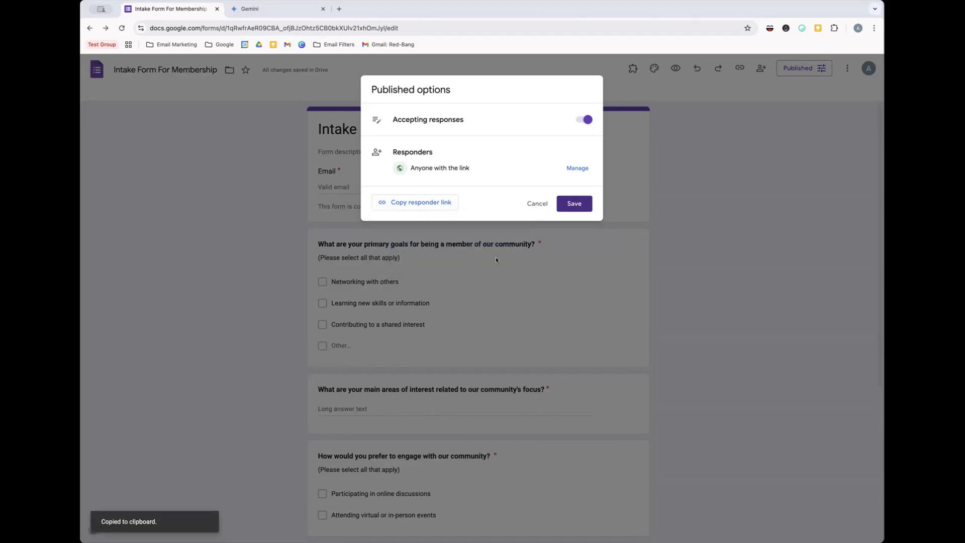
click(570, 202)
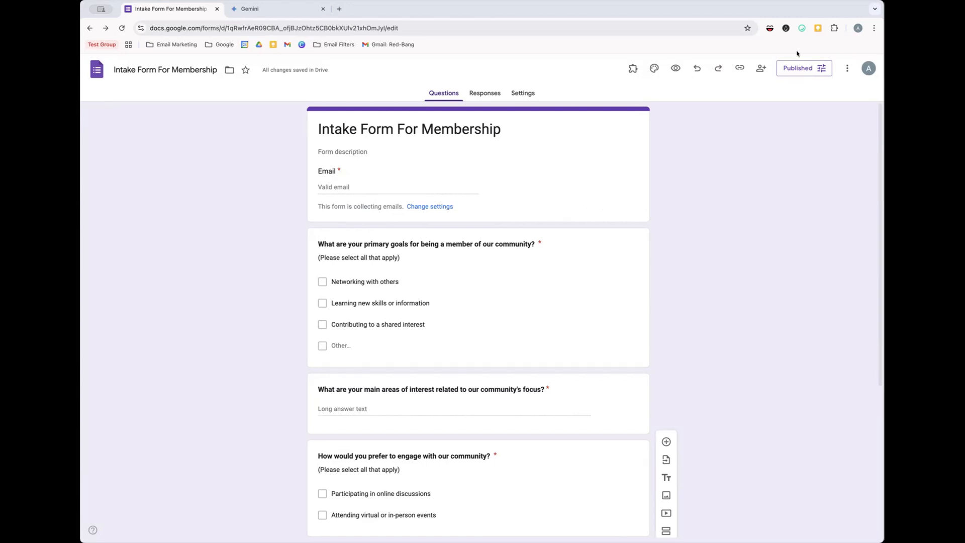
- Open the membership form's preview in a new tab and scroll through its questions
click(799, 68)
click(759, 78)
click(675, 70)
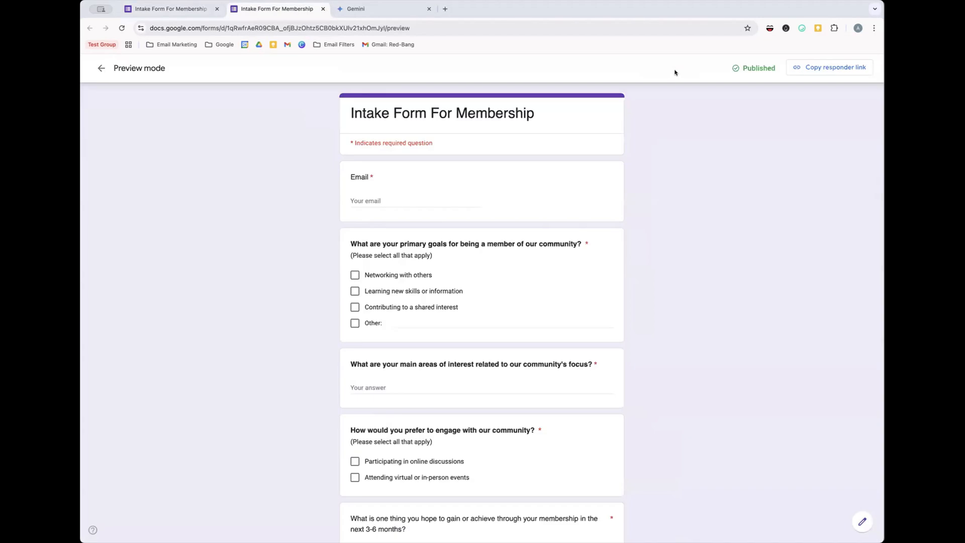
scroll(510, 161, down, 4)
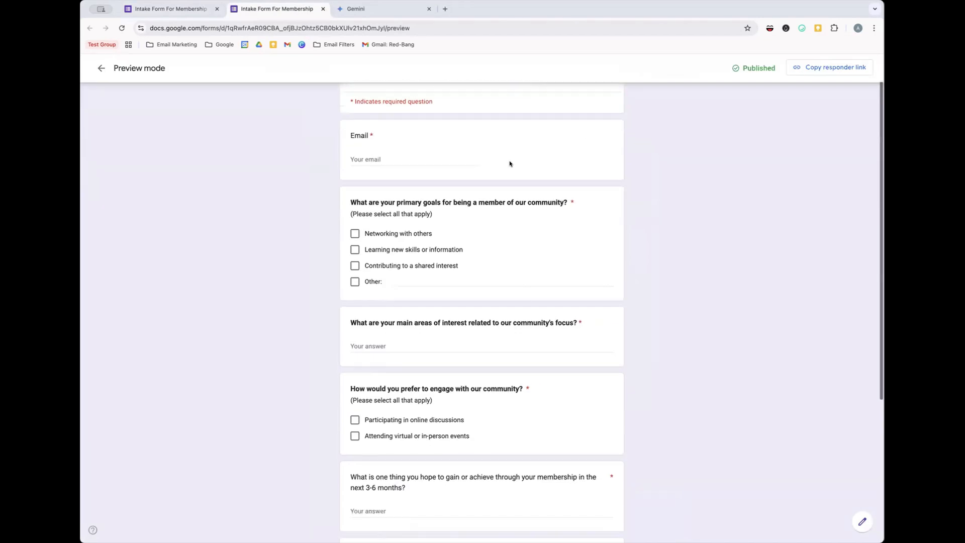
scroll(471, 286, down, 2)
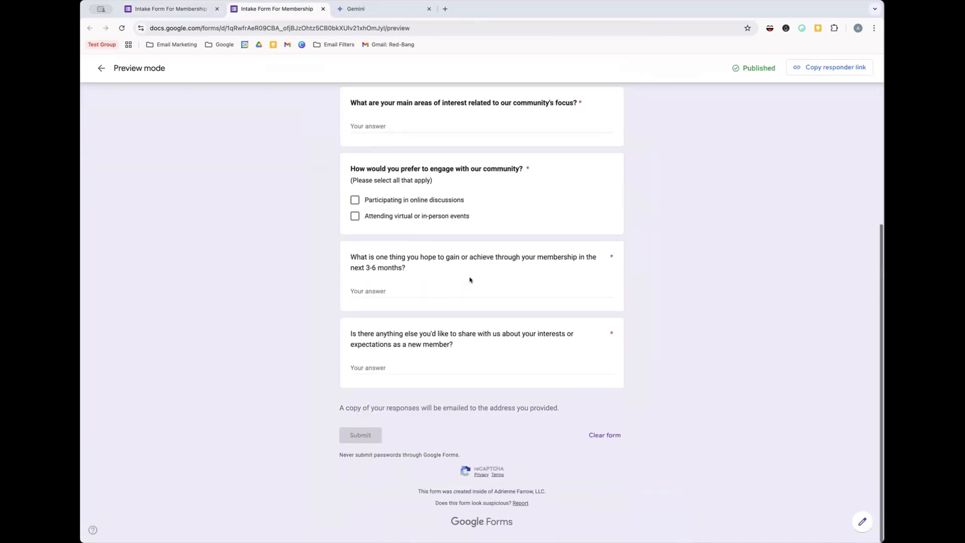
scroll(397, 267, up, 5)
- Enter a test email address, tick Networking with others and Learning new skills, and start the interests answer
click(383, 199)
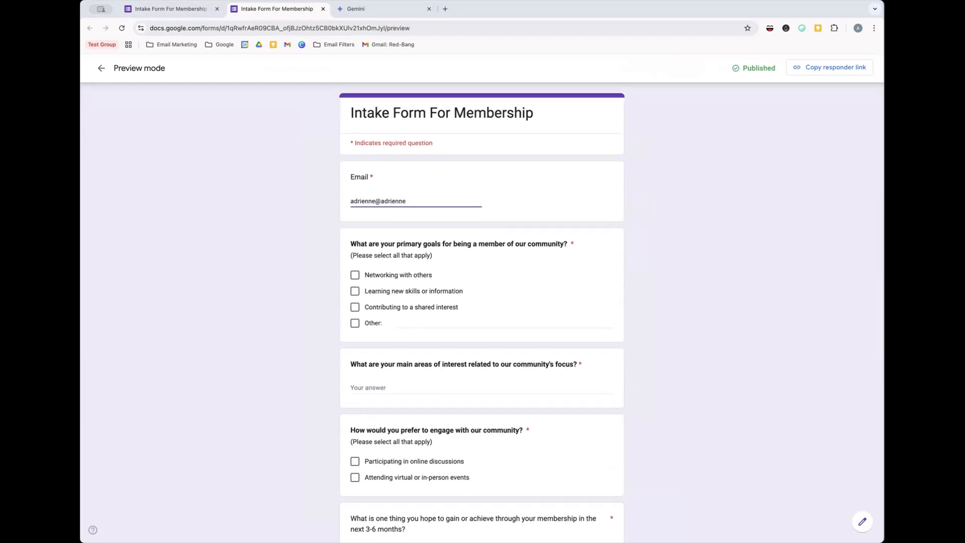
click(354, 275)
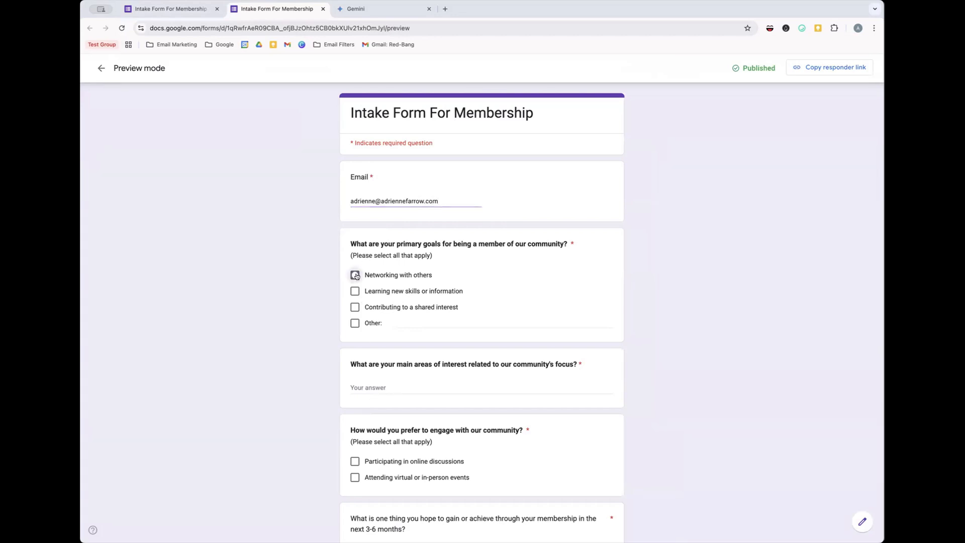
click(354, 291)
click(361, 389)
text(Type)
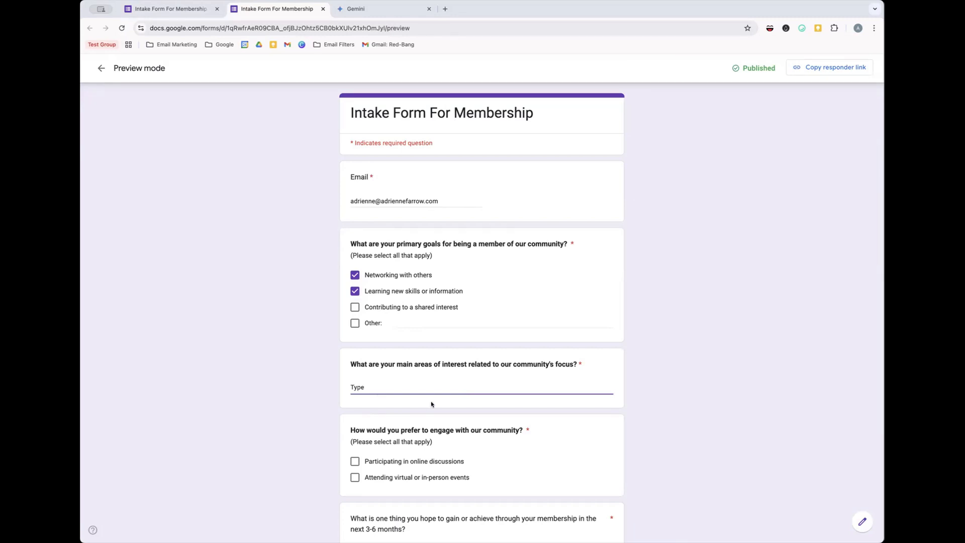
- Tick Participating in online discussions and type 'test' in the 3-6 months and final questions
scroll(431, 404, down, 3)
click(355, 310)
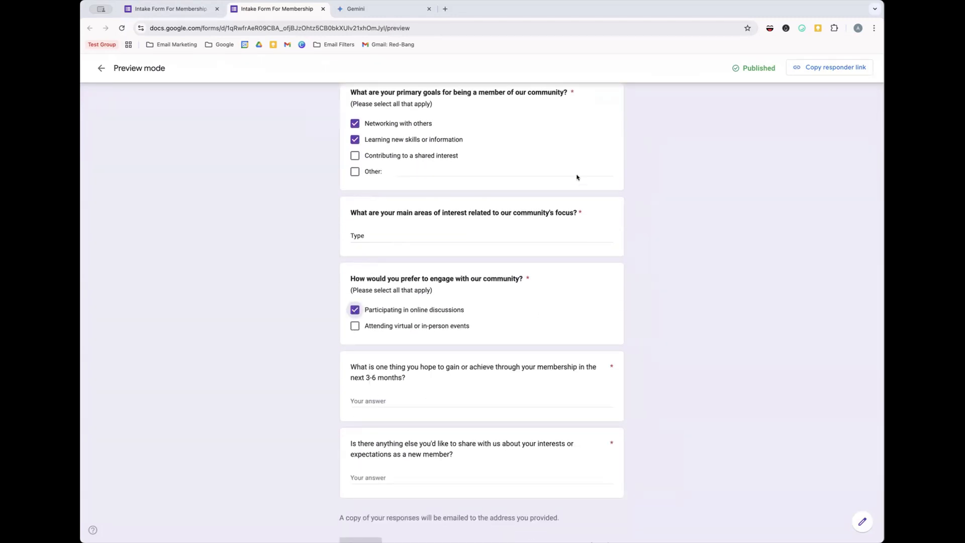
click(438, 400)
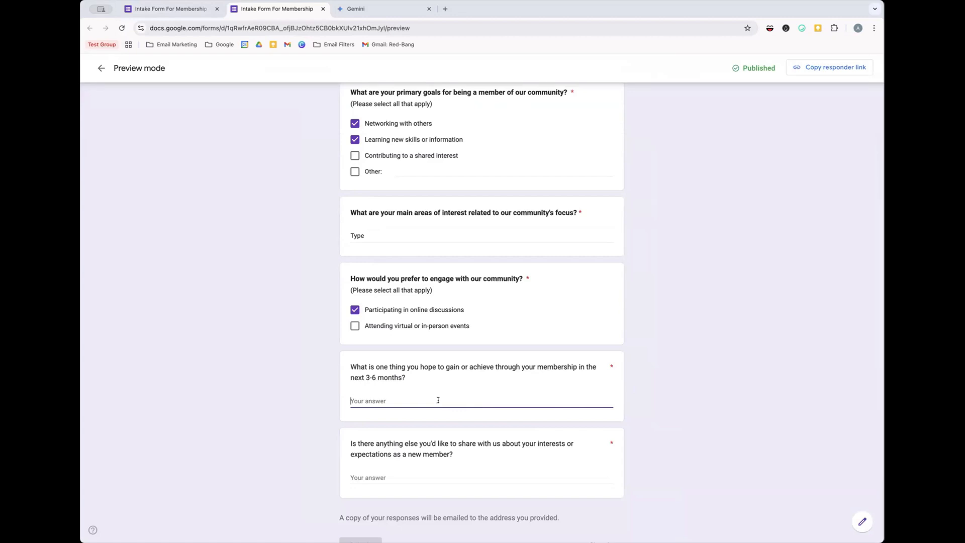
scroll(438, 402, down, 2)
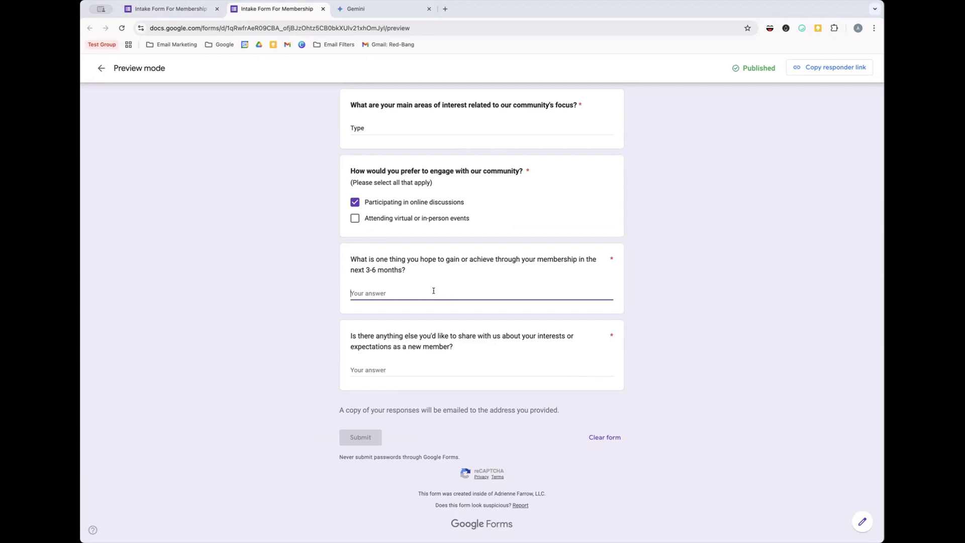
text(test)
click(435, 363)
text(test)
click(437, 382)
click(403, 293)
- Copy the responder link from the preview and load the live form in a new tab
click(841, 71)
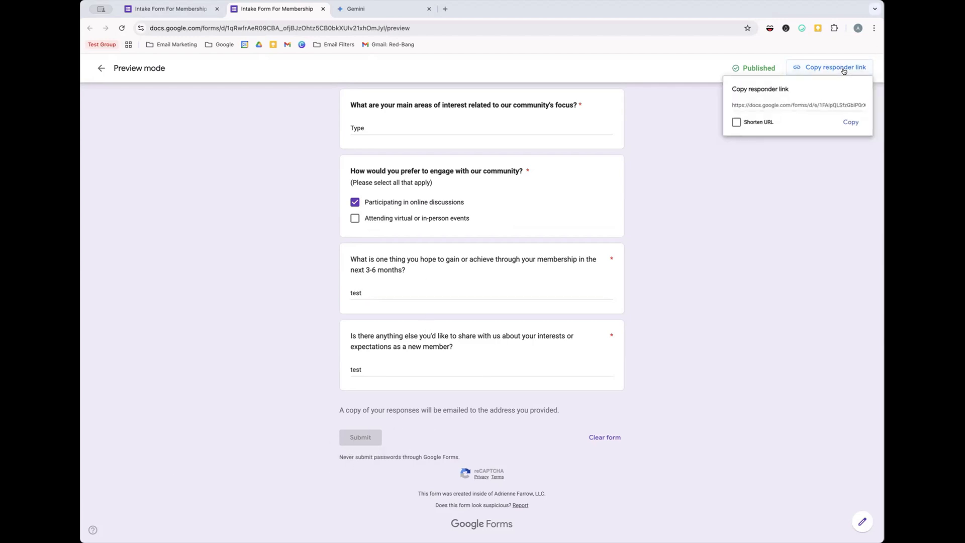
click(849, 122)
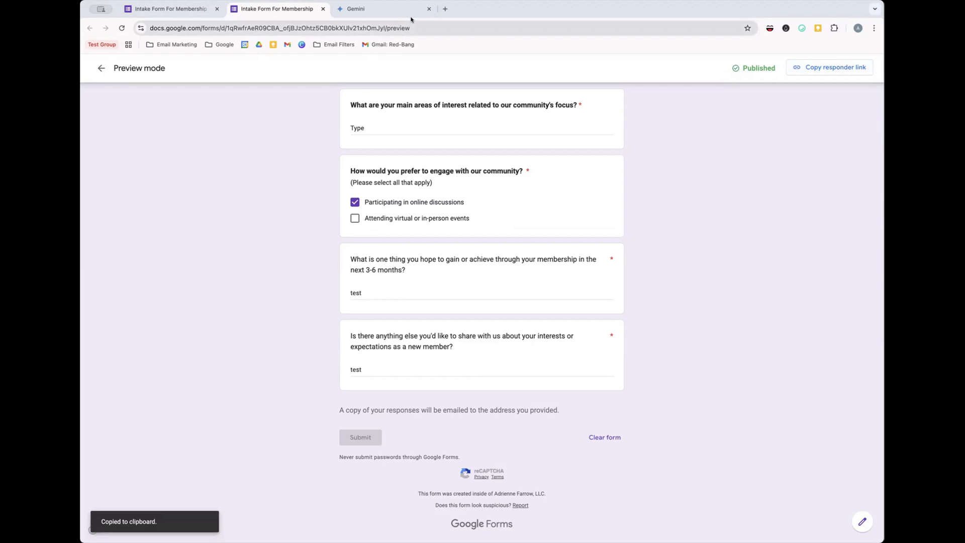
click(445, 8)
key(ctrl+v)
key(Return)
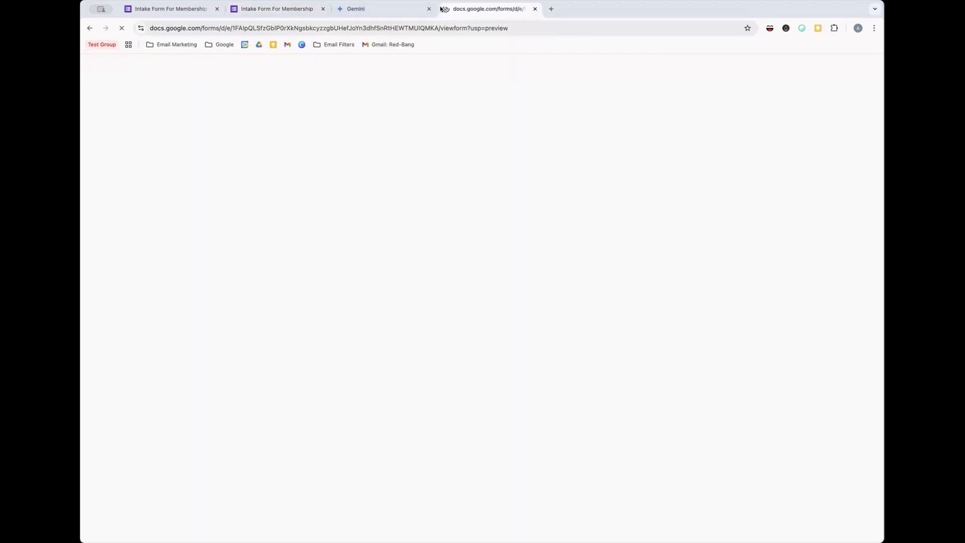
- Submit the live form empty to confirm it's rejected, then go back to the form editor
scroll(470, 202, down, 5)
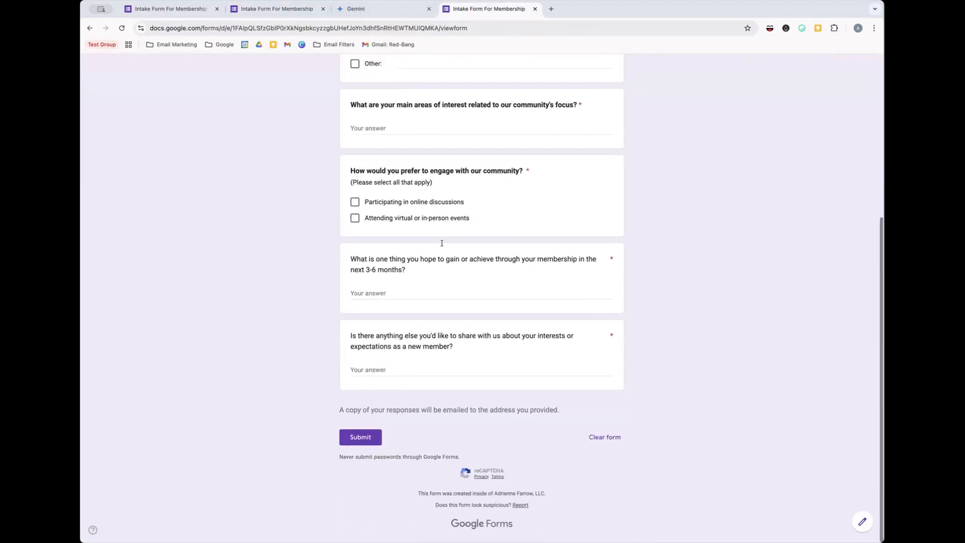
scroll(374, 437, up, 3)
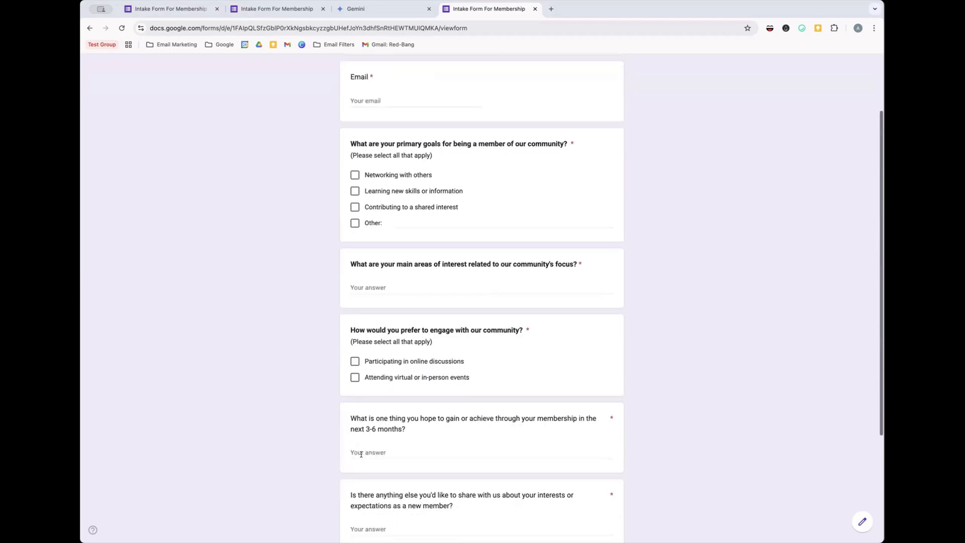
scroll(361, 442, down, 3)
click(360, 437)
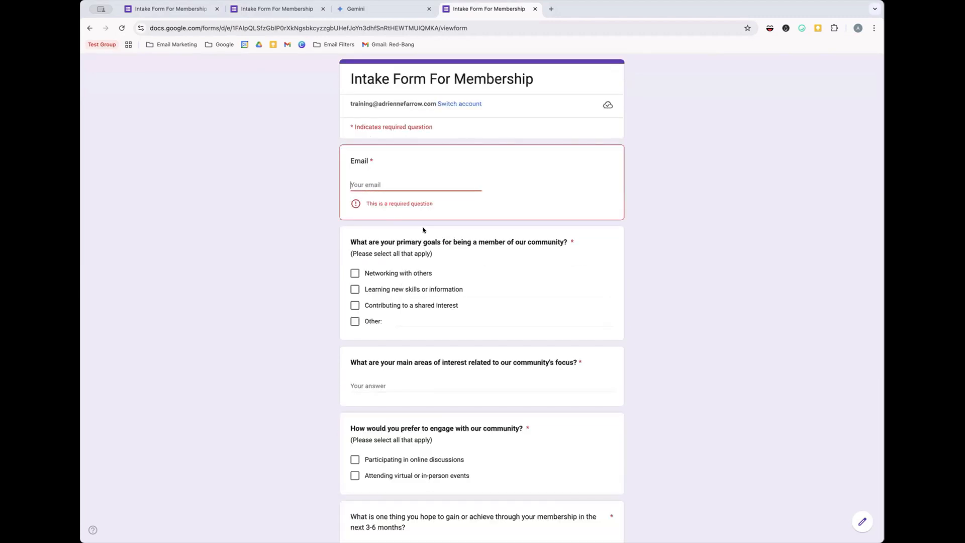
click(274, 8)
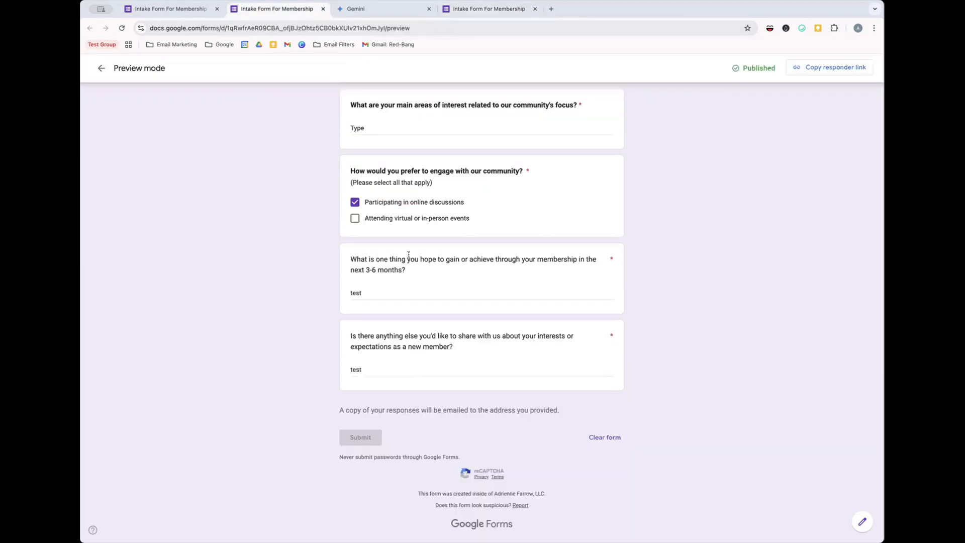
scroll(408, 255, up, 3)
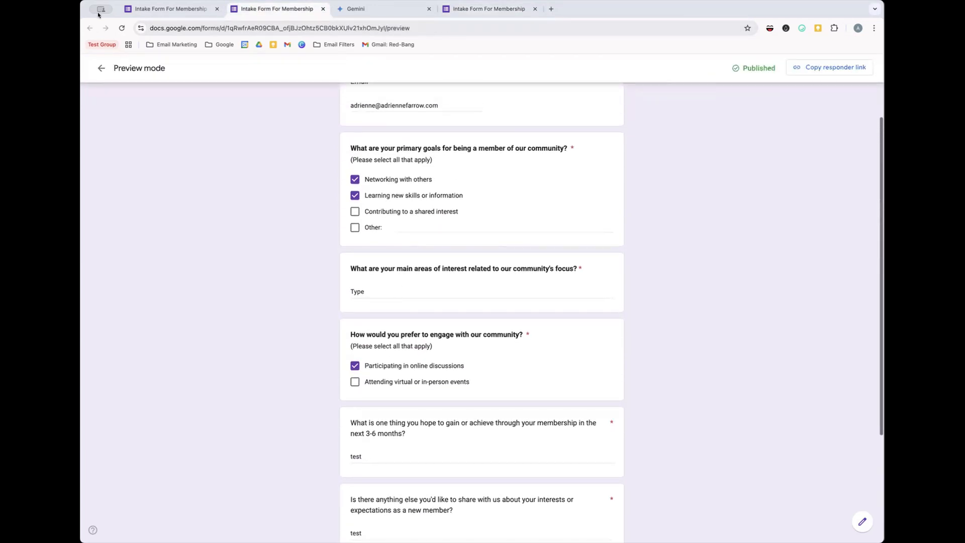
click(166, 9)
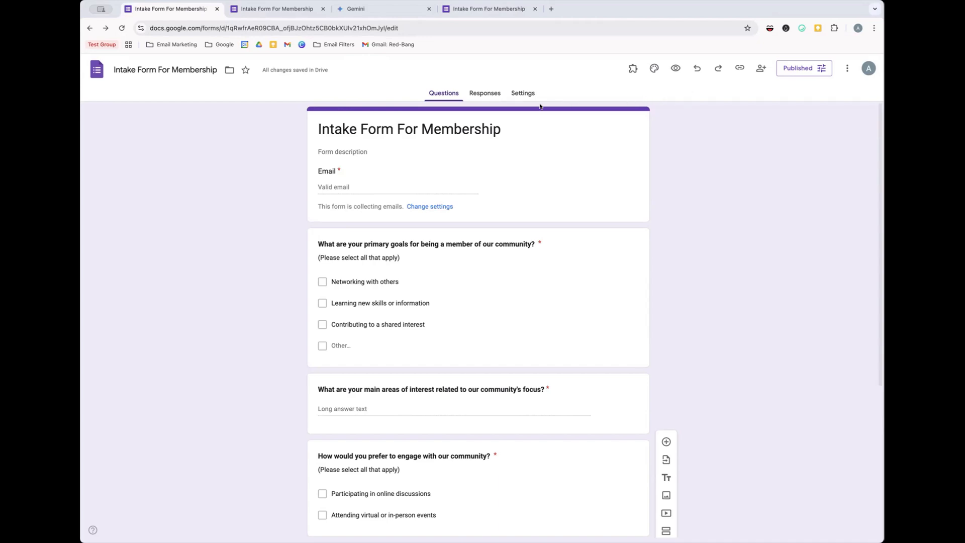
- From the Responses tab, link responses to a newly created spreadsheet
click(493, 89)
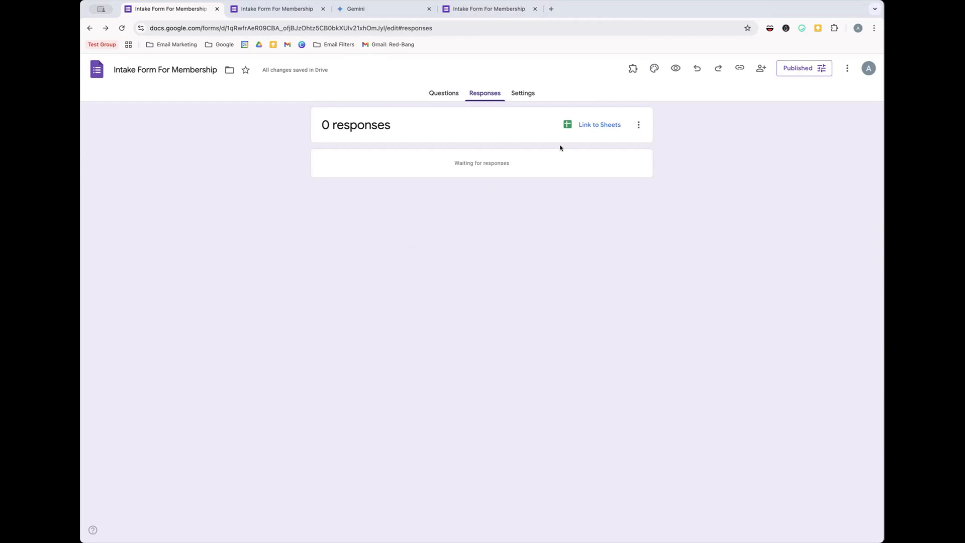
click(588, 131)
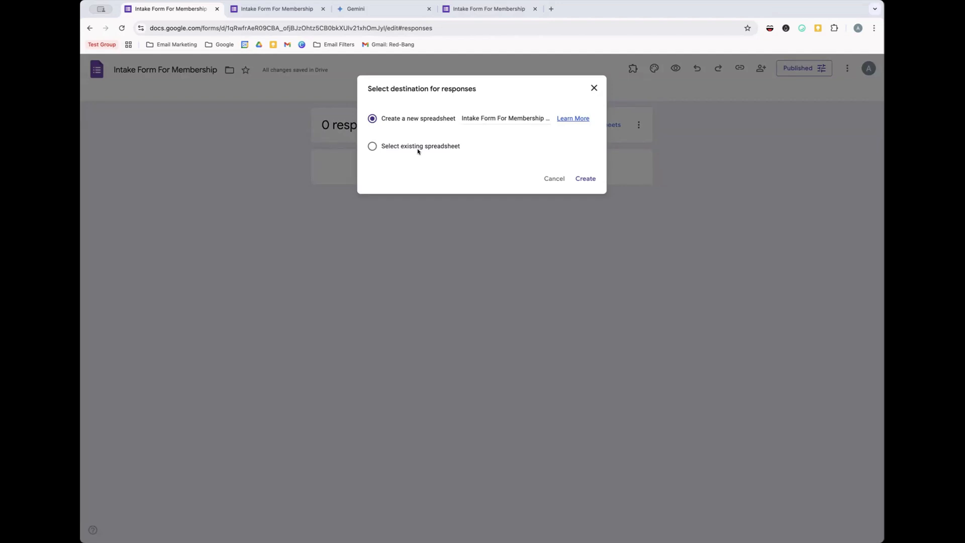
click(579, 178)
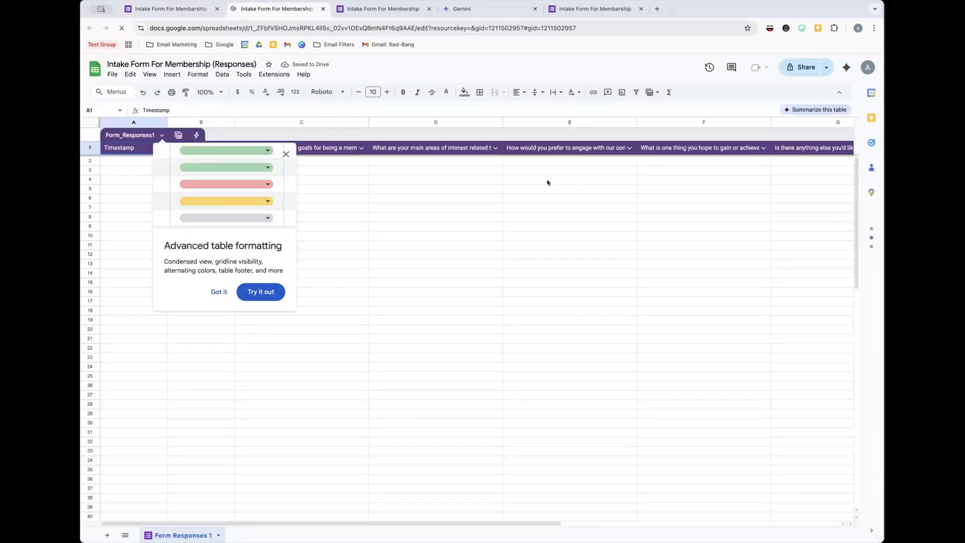
- Dismiss the Advanced table formatting tip, check the Form_Responses1 column headers, and return to the responses page
click(286, 155)
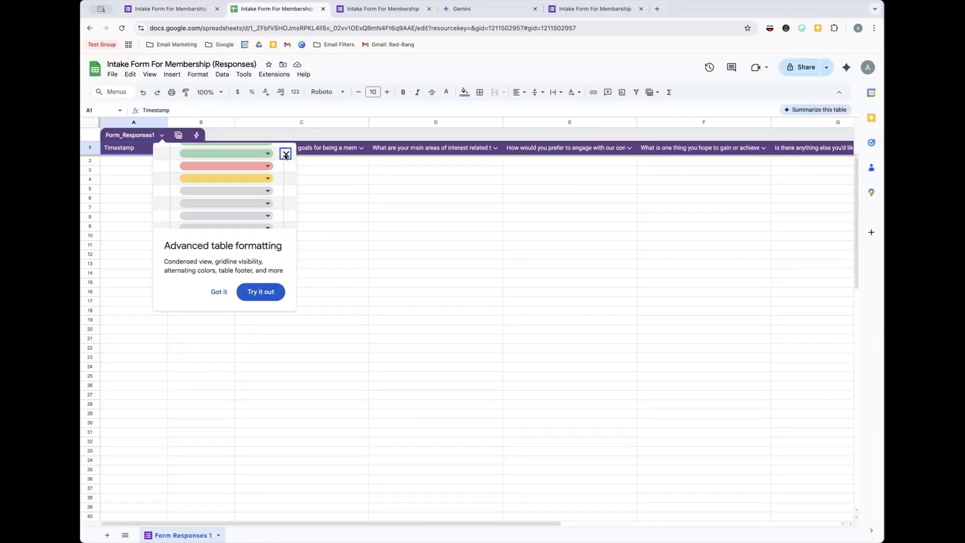
scroll(258, 153, right, 10)
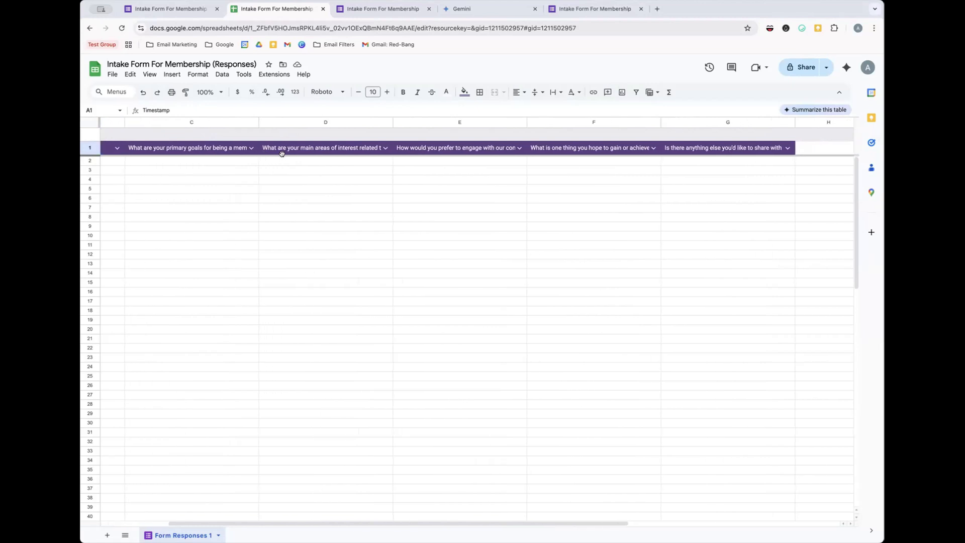
scroll(199, 162, left, 8)
scroll(199, 162, left, 2)
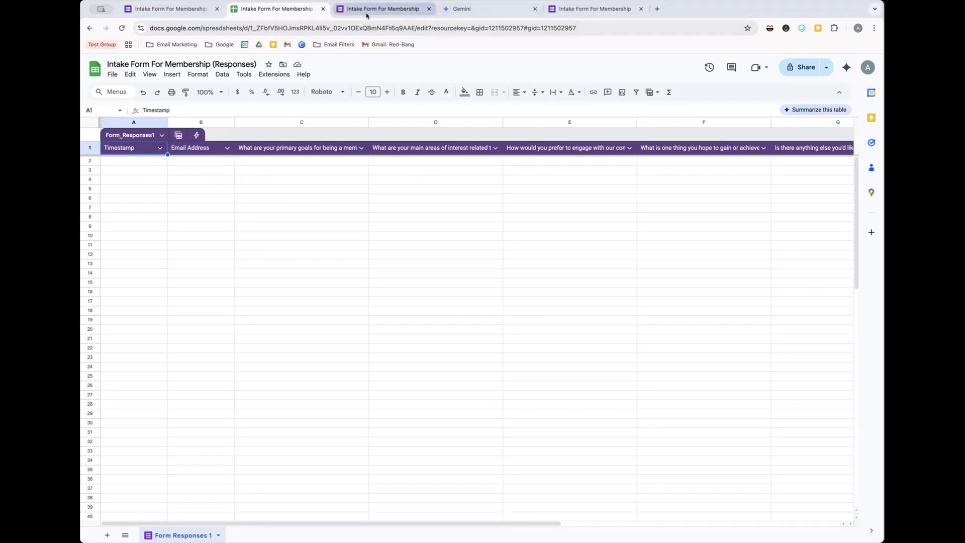
click(186, 9)
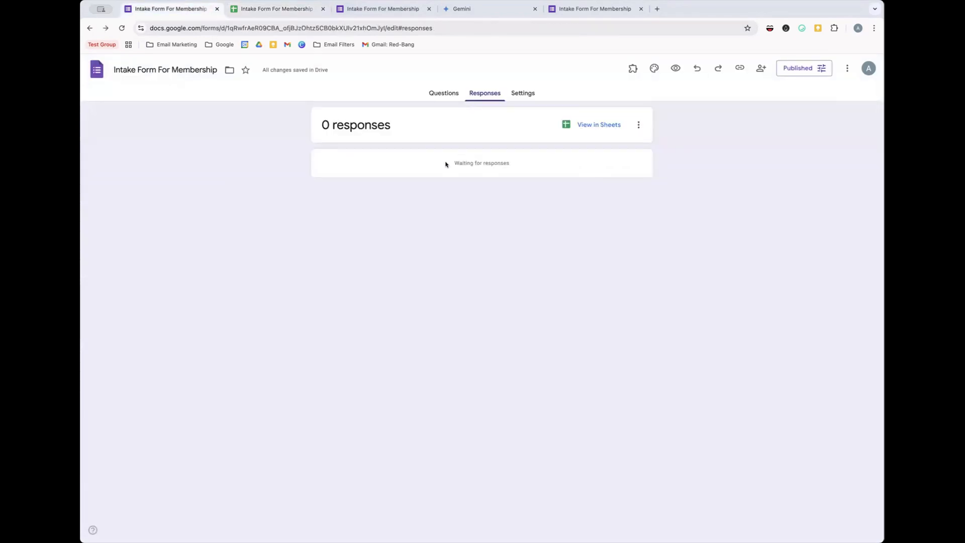
- Turn on 'Get email notifications for new responses' and return to the Questions view
click(638, 133)
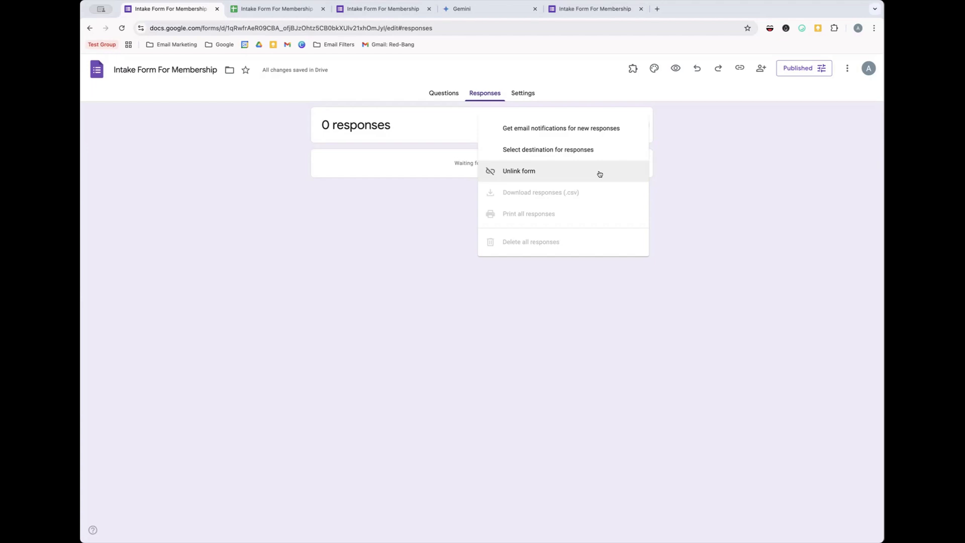
click(545, 130)
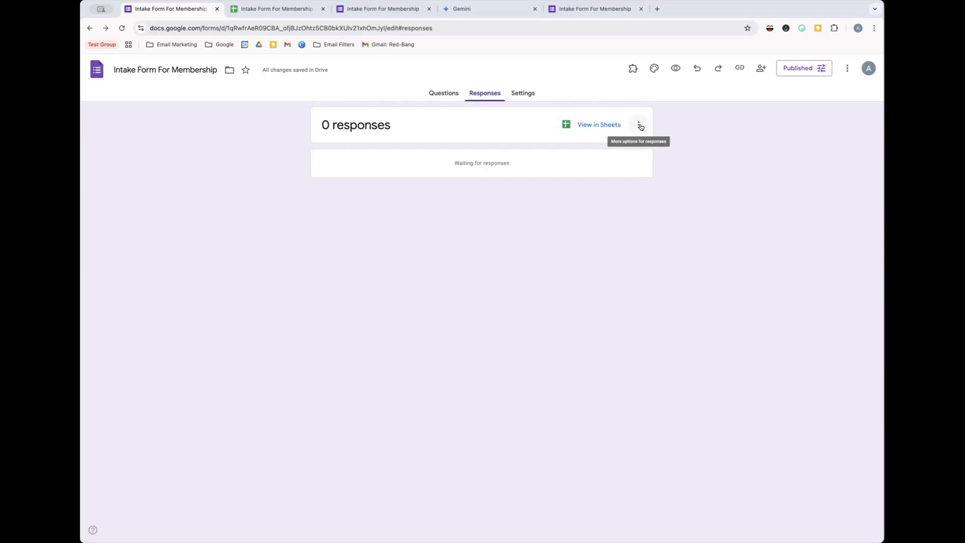
click(445, 94)
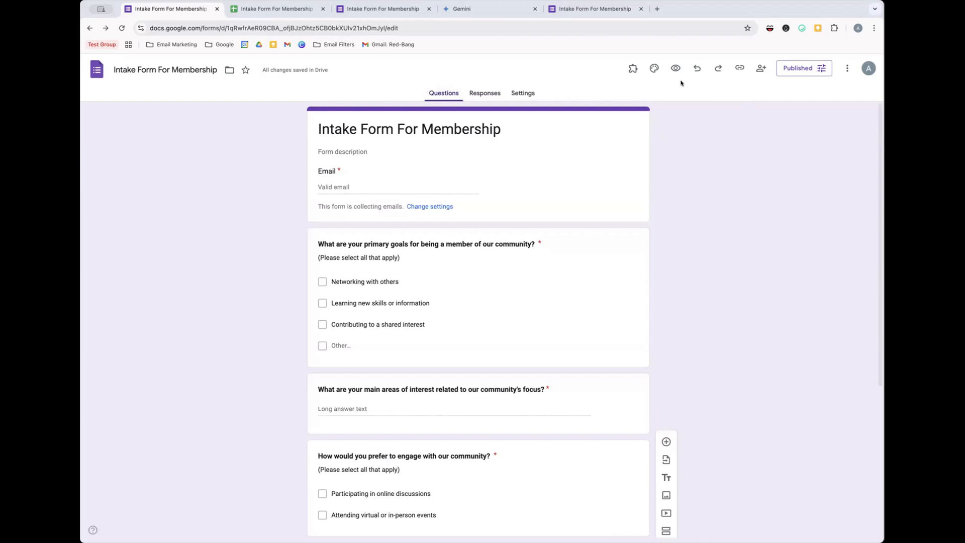
- Insert the colourful candy photo from the theme image gallery as the form's header, keeping Roboto
click(653, 69)
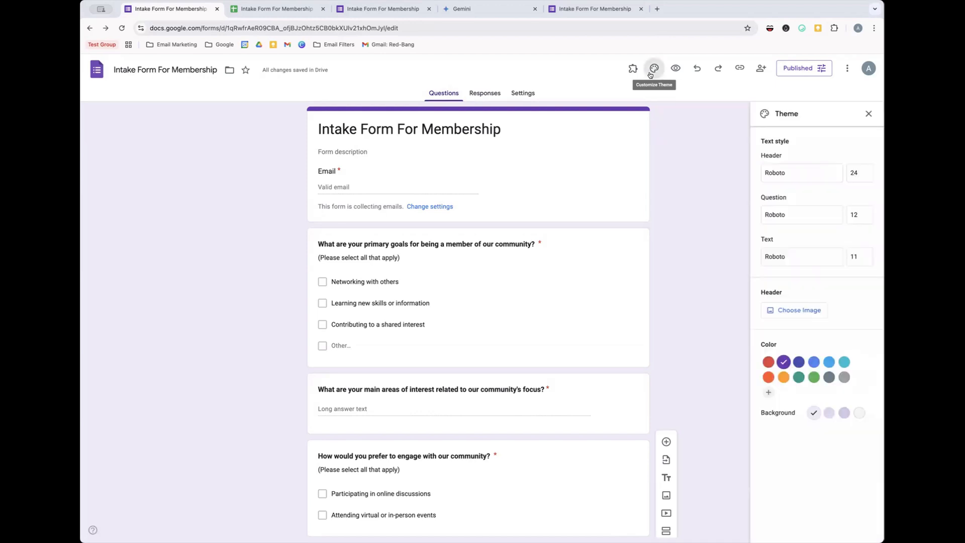
click(801, 177)
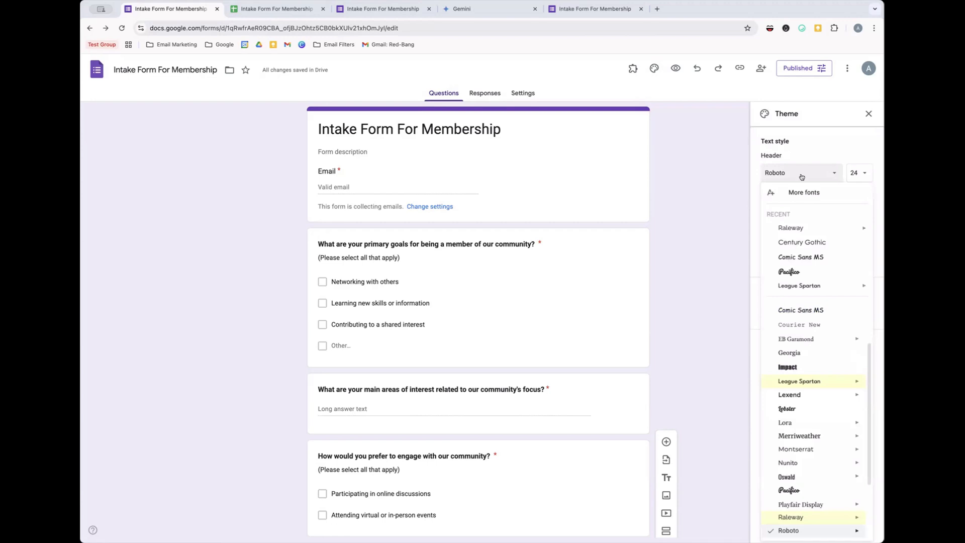
click(801, 177)
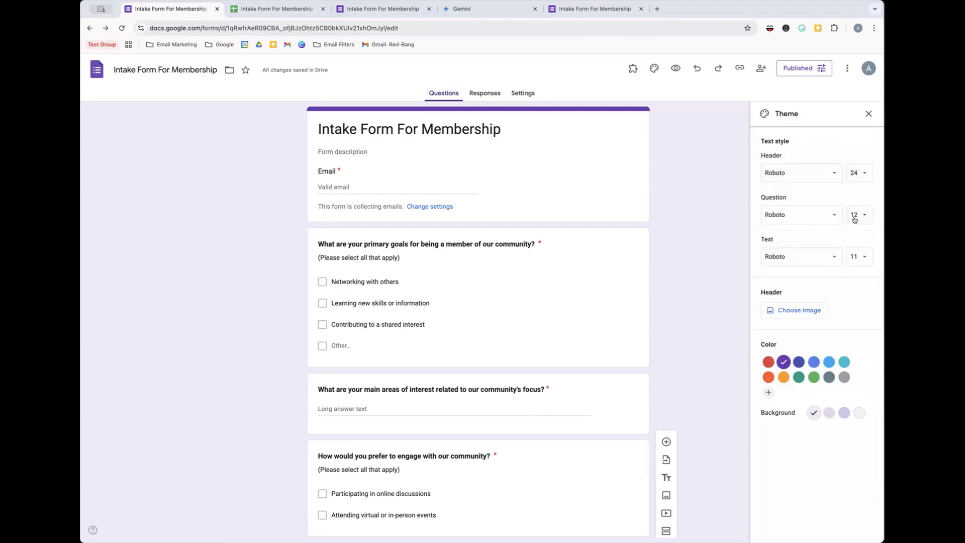
click(786, 313)
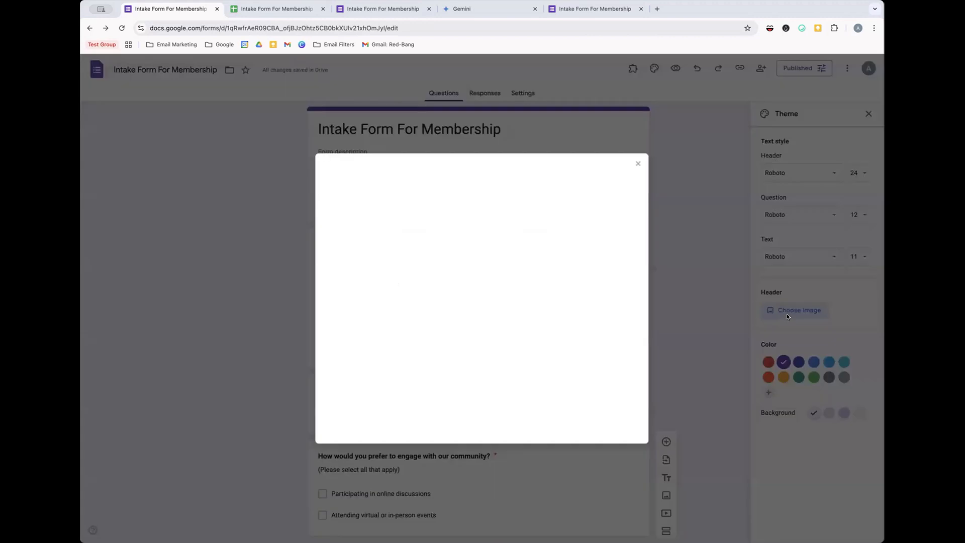
scroll(482, 317, down, 4)
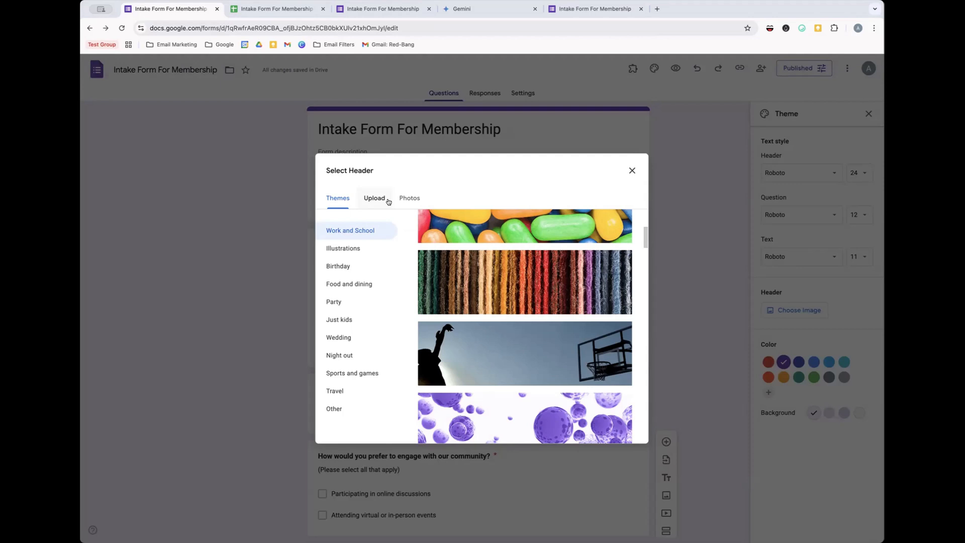
scroll(431, 282, up, 2)
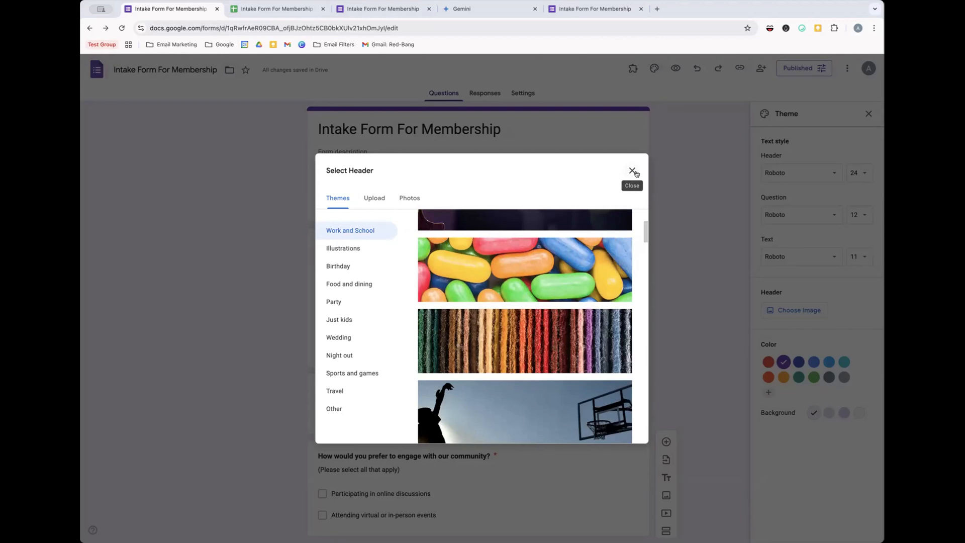
click(517, 282)
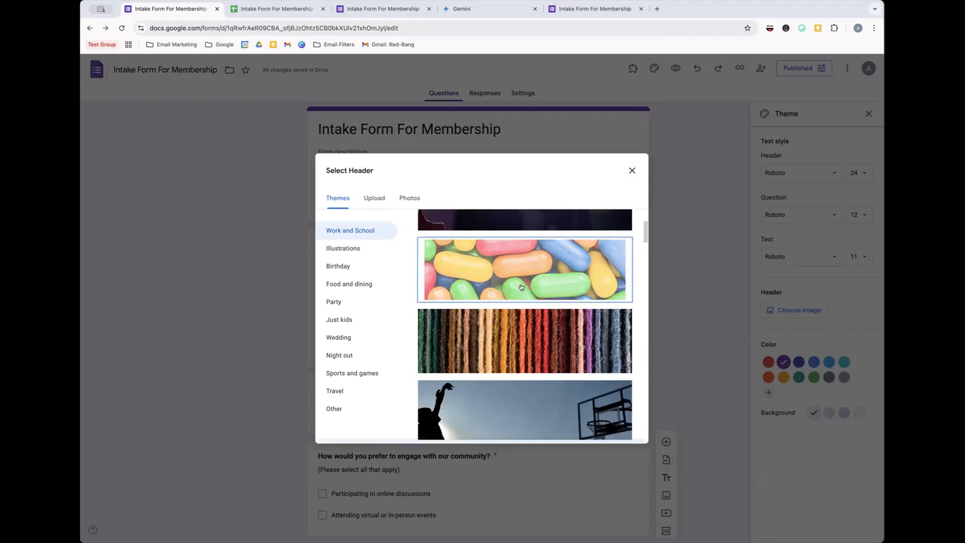
click(616, 431)
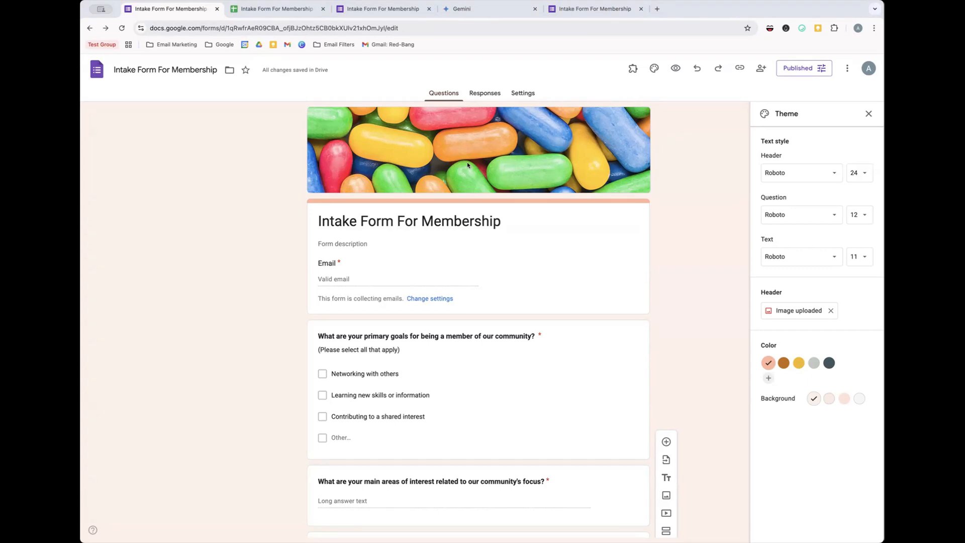
- Set the theme colour to the brown swatch, skipping a custom colour
click(783, 362)
click(798, 363)
click(815, 363)
click(830, 363)
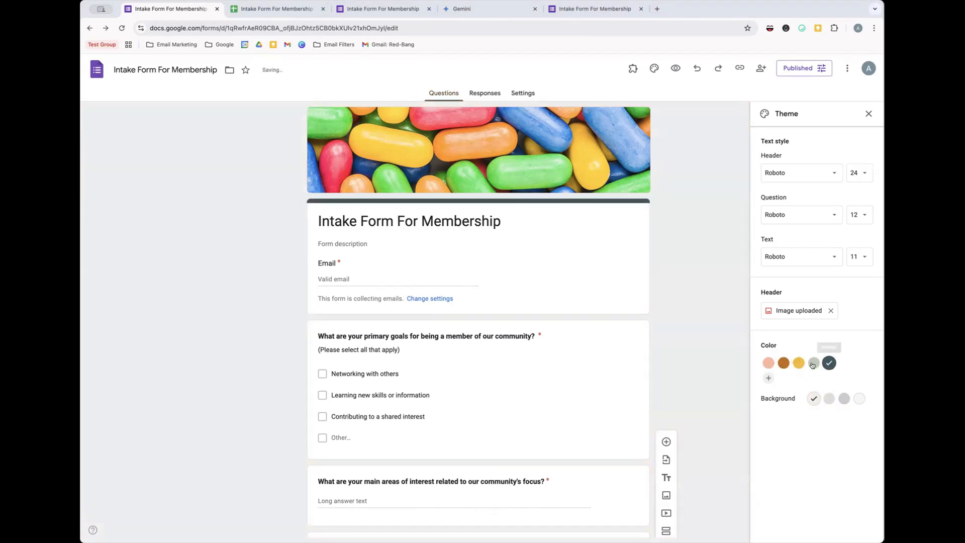
click(784, 362)
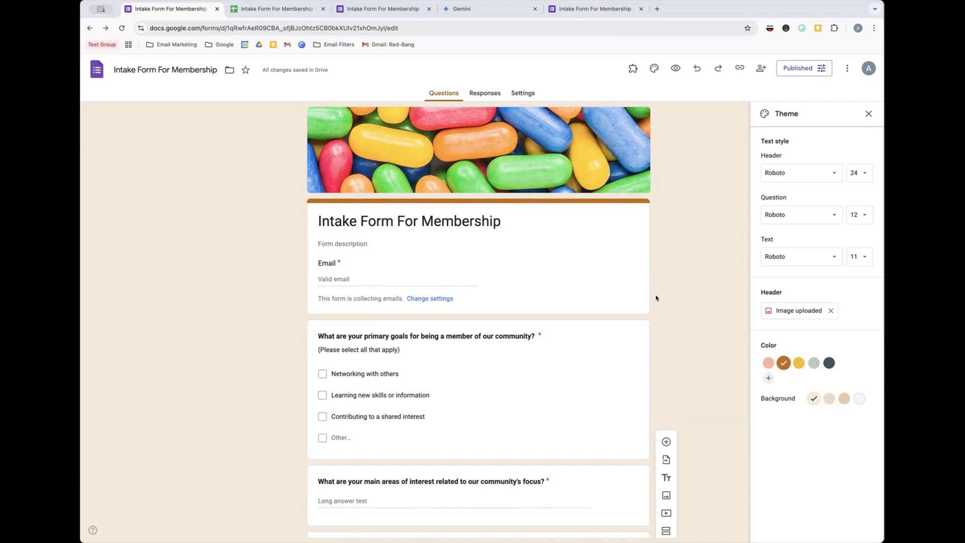
click(768, 380)
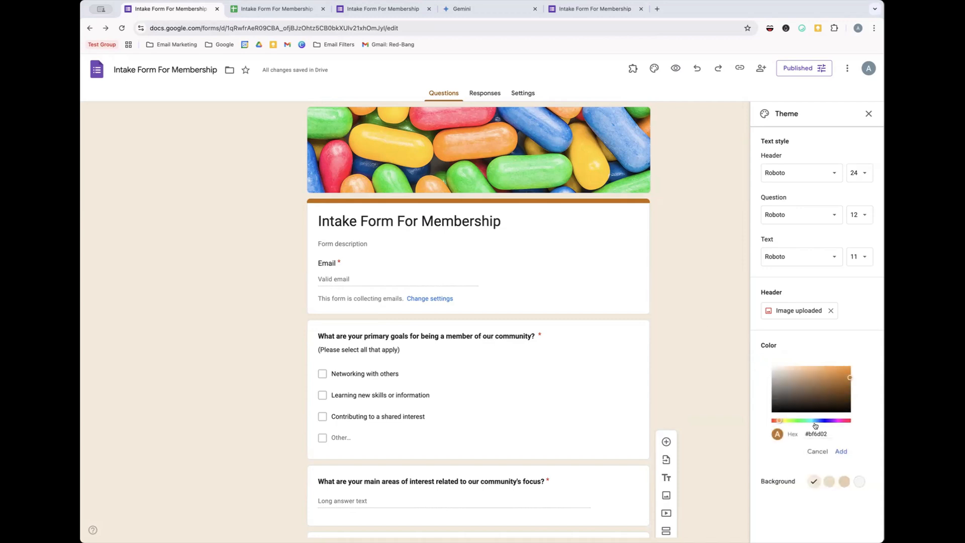
click(818, 451)
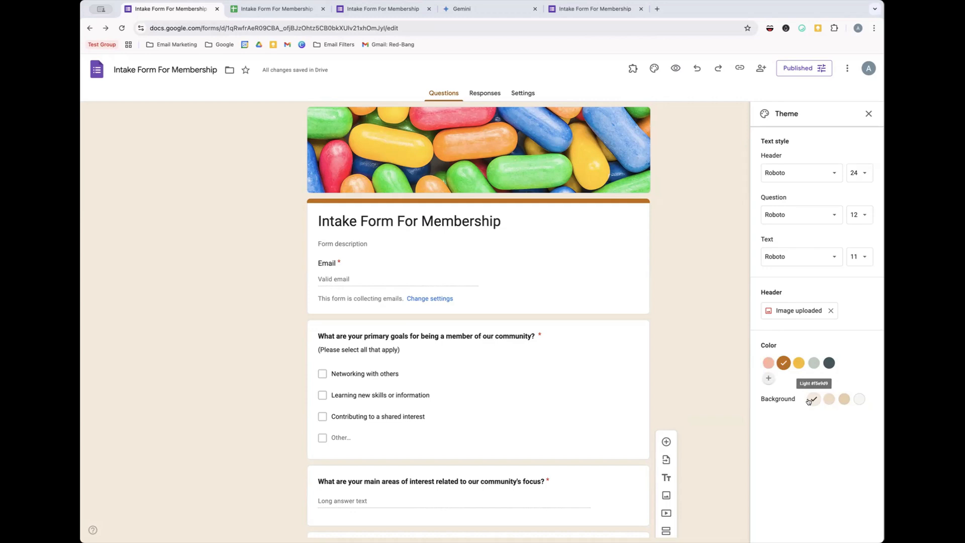
- Pick the light beige background shade and close the theme settings
click(829, 398)
click(843, 399)
click(859, 398)
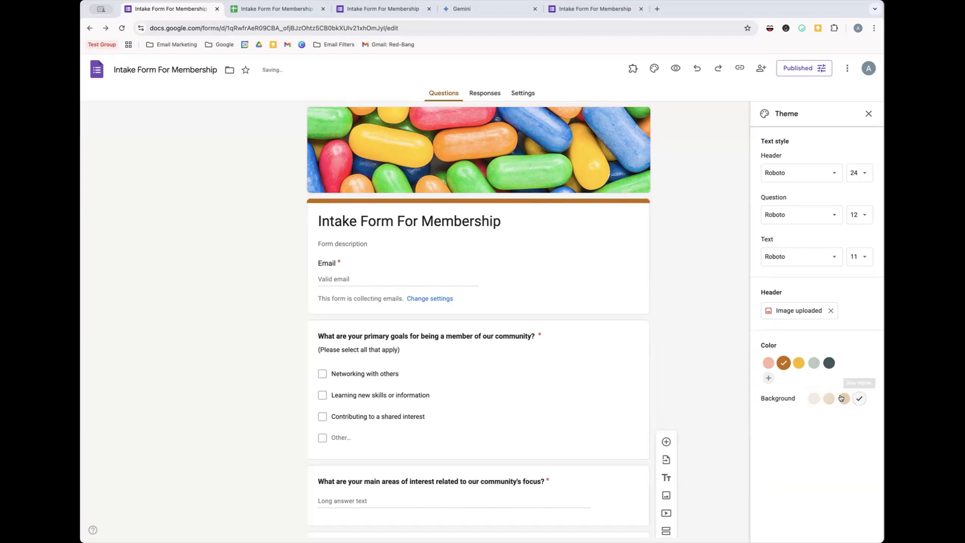
click(814, 399)
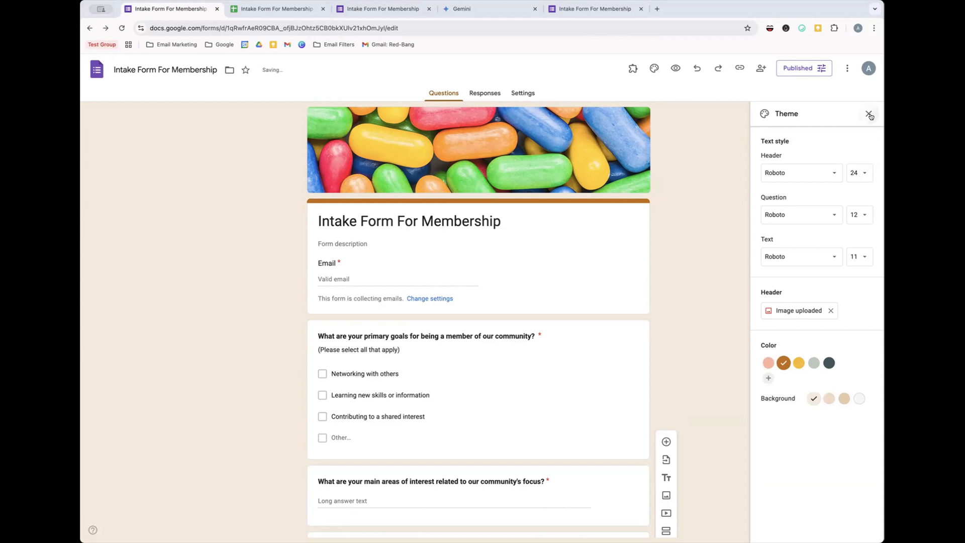
click(869, 114)
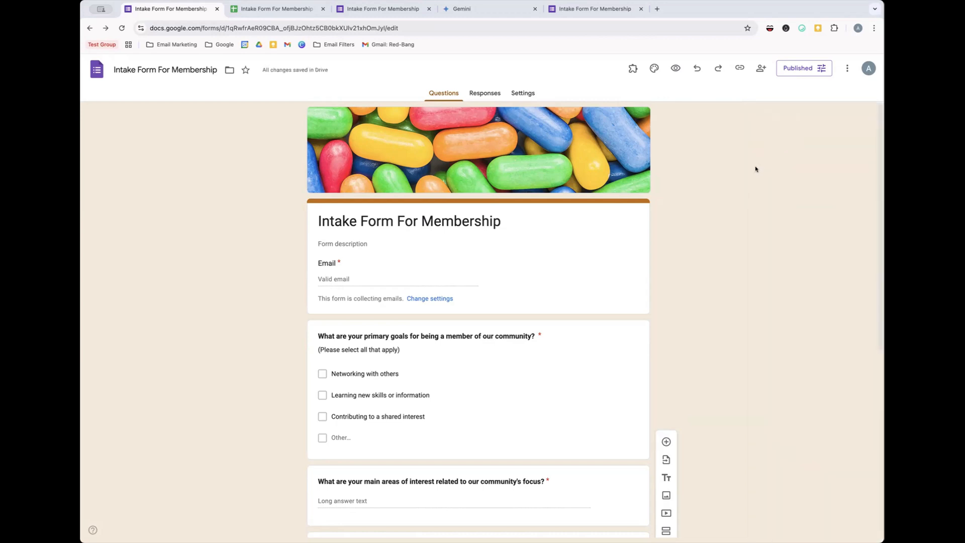